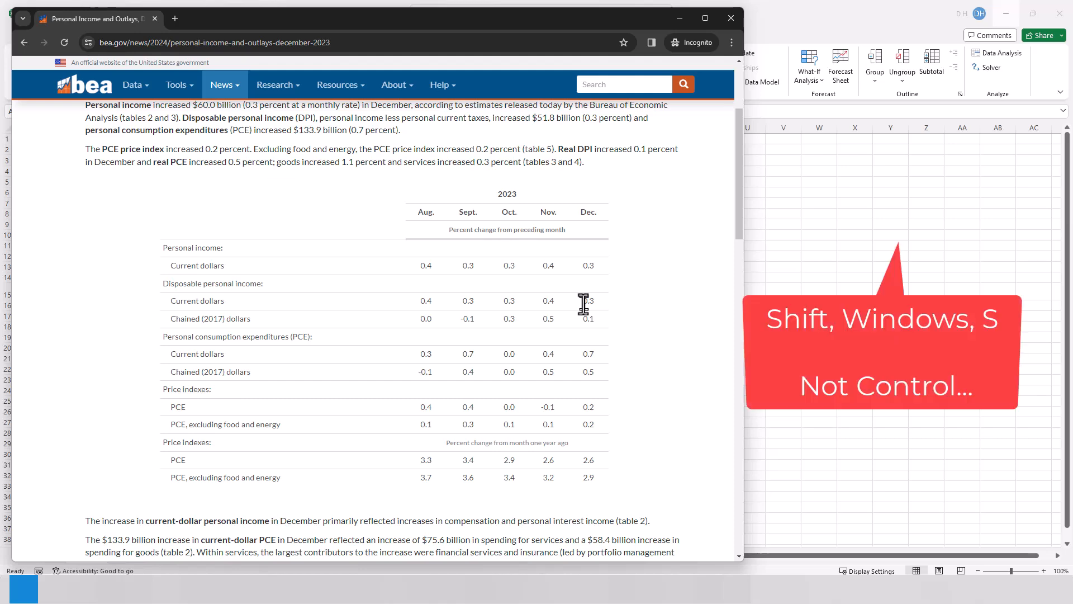
Snip the 2023 percent-change table from the BEA page and load it into Excel's Clipboard sheet as data from the clipboard picture
key("shift+super+s")
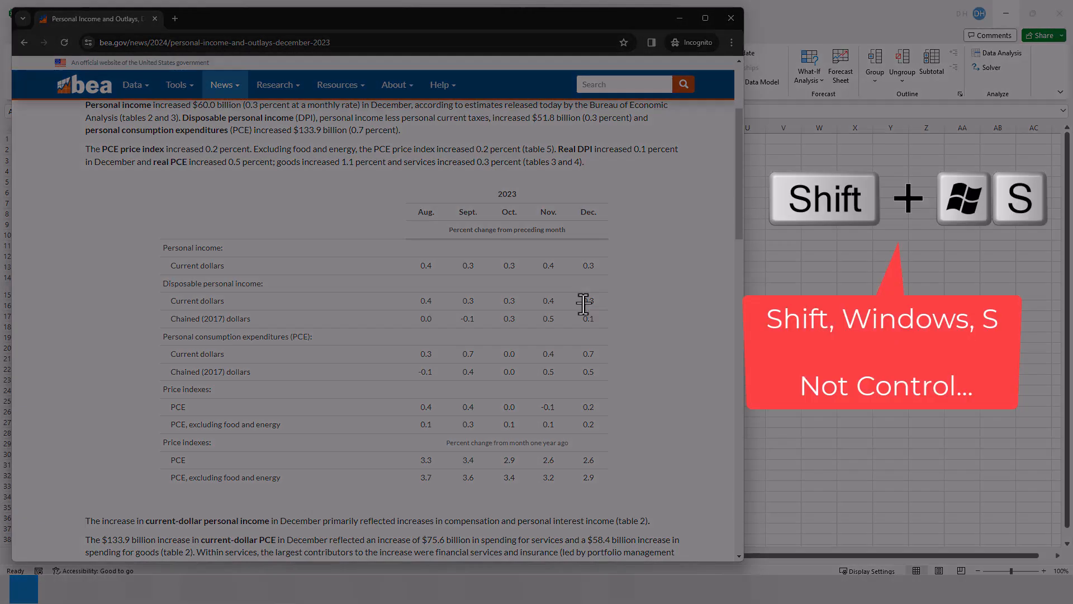
left_click_drag(129, 181, 652, 505)
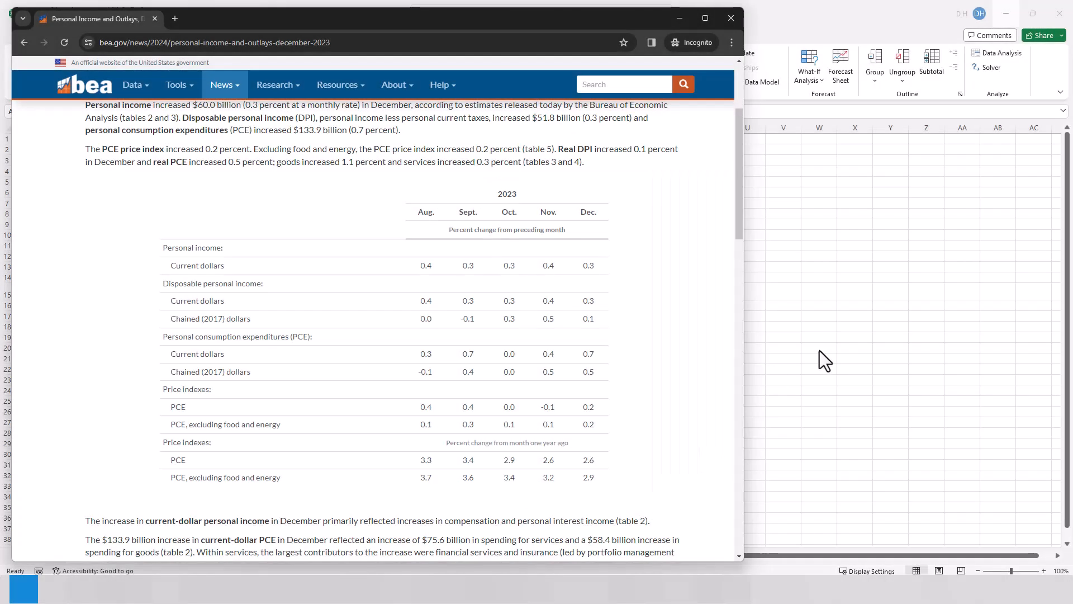
key("alt+Tab")
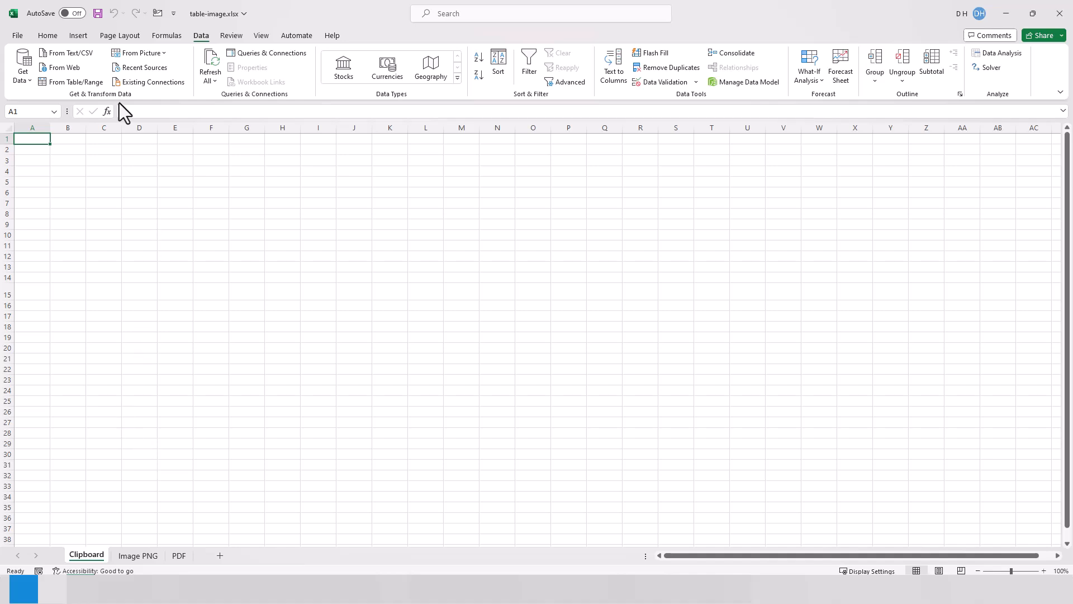
left_click(155, 55)
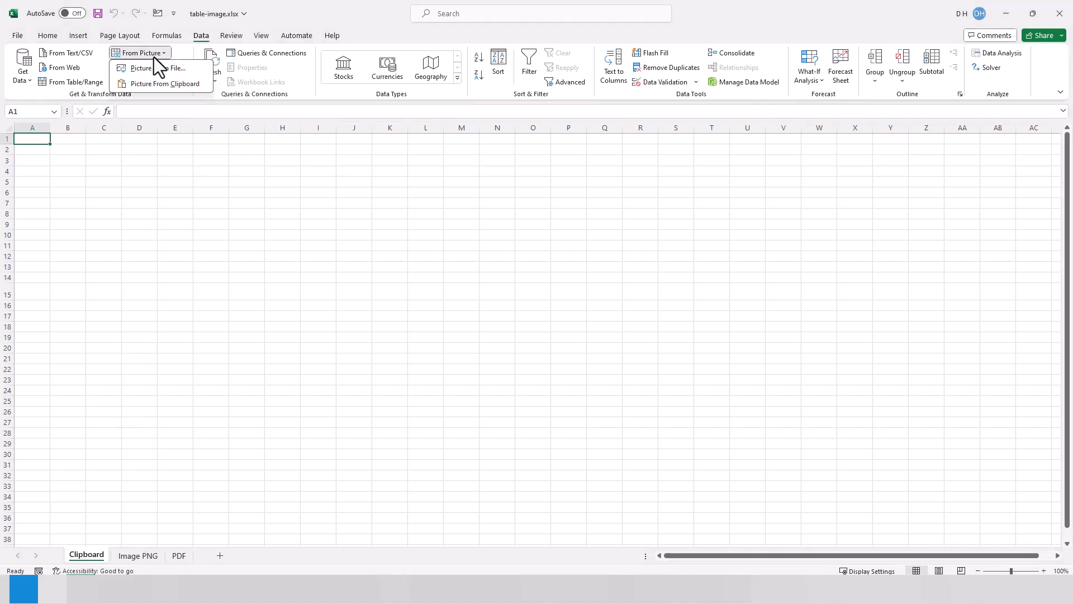
left_click(158, 79)
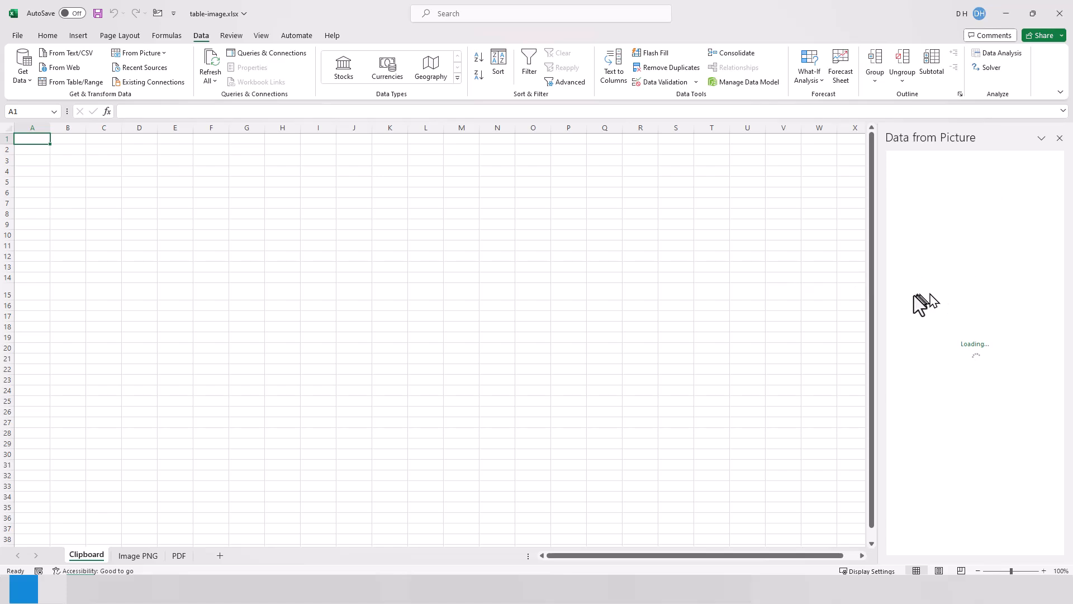
left_click_drag(878, 308, 630, 312)
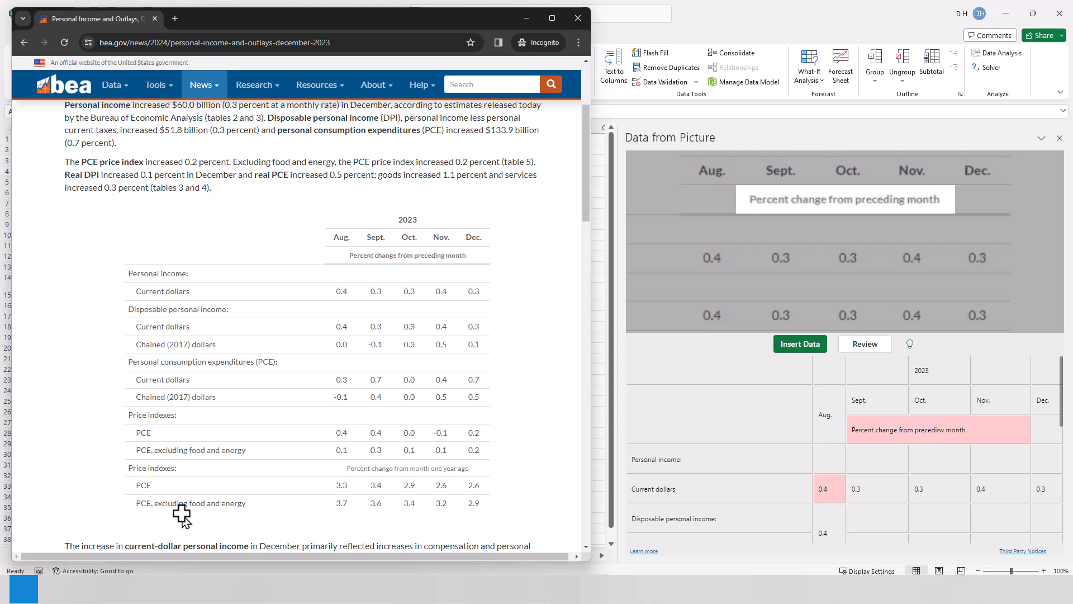
Correct the flagged subheading under the months to "Percent change from preceding month" and accept it
left_click(235, 92)
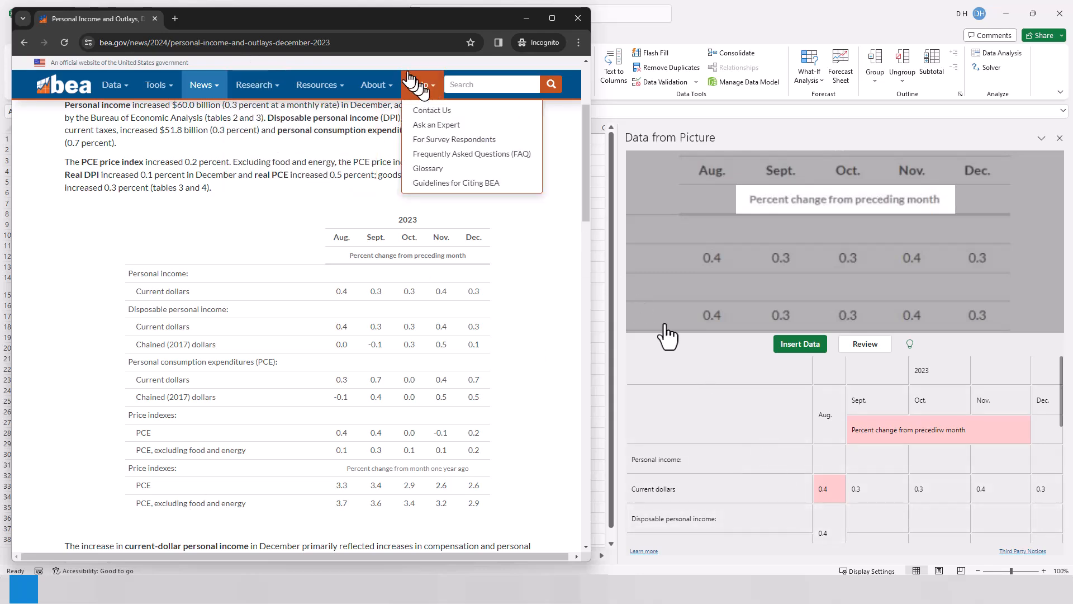
left_click(693, 350)
left_click(871, 432)
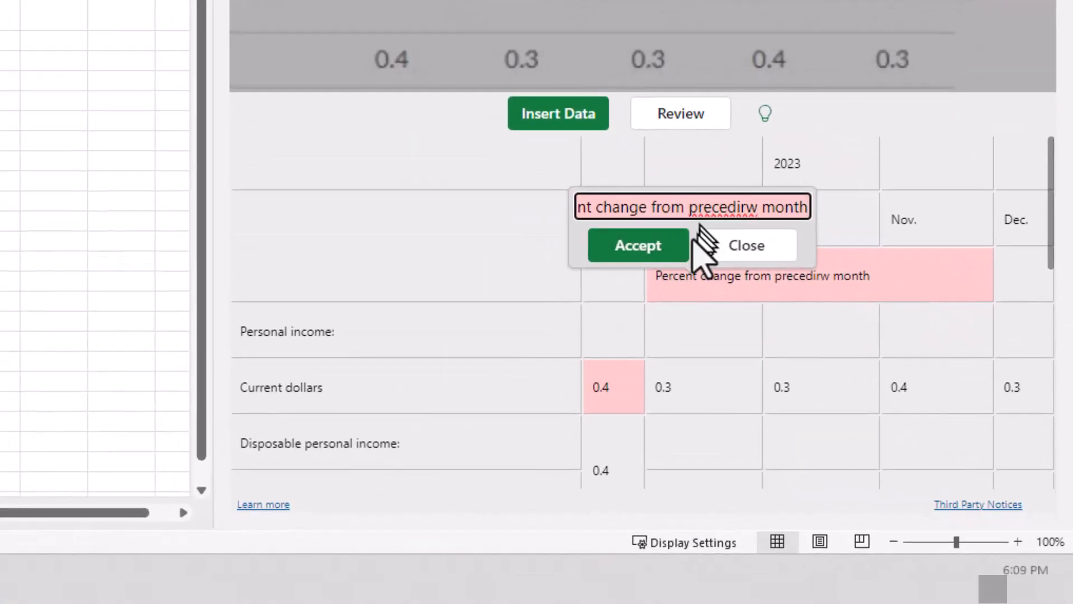
triple_click(680, 207)
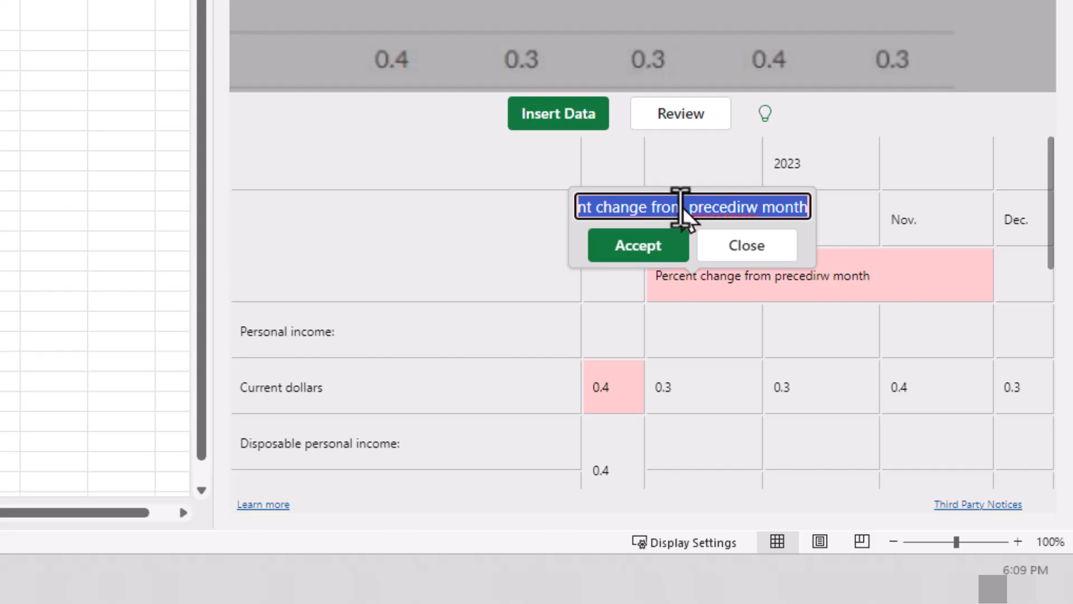
type("Percent change from preceding month")
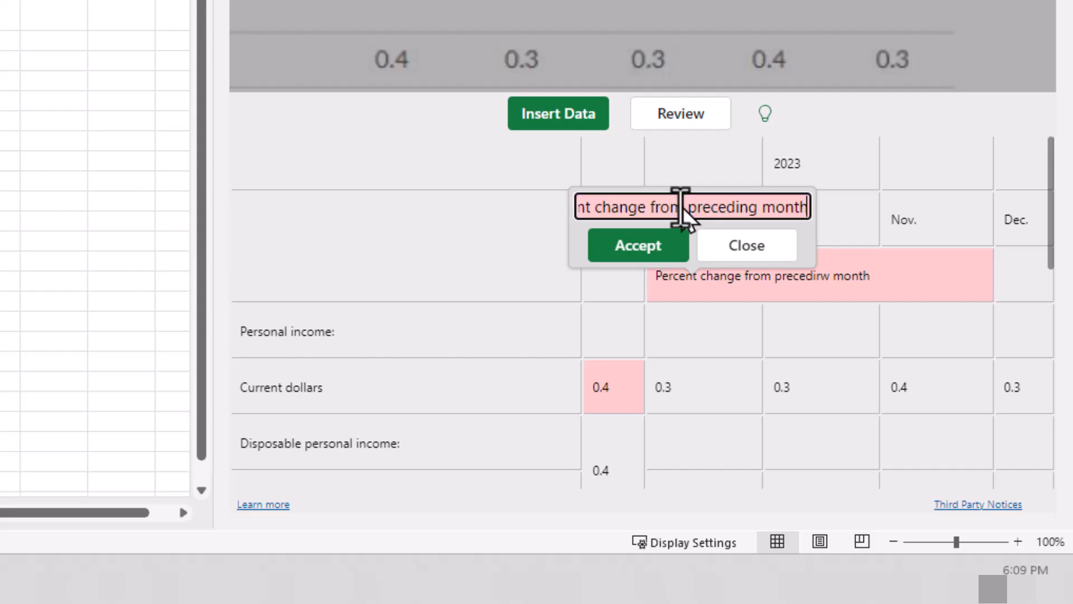
left_click(647, 251)
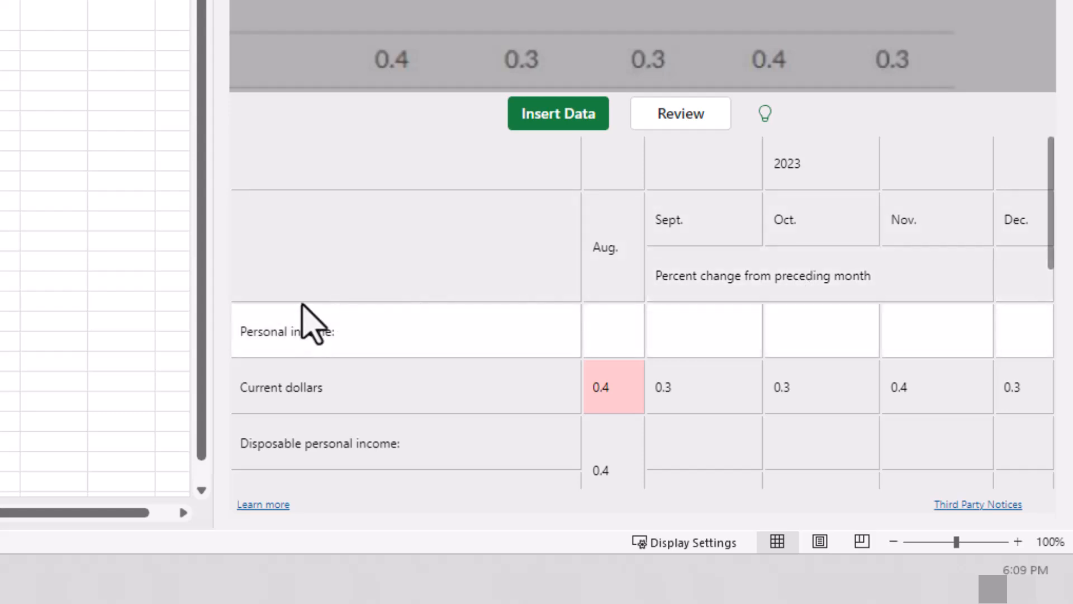
Accept the flagged August value 0.4 in the Personal income current dollars row
scroll(621, 302, "down", 2)
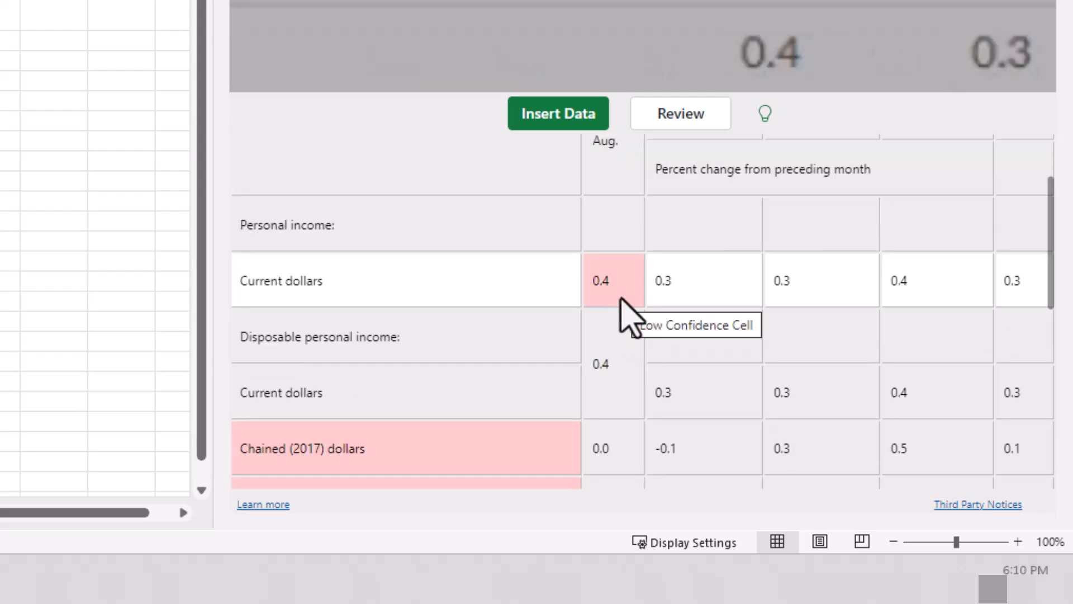
left_click(622, 302)
left_click(621, 302)
left_click(621, 302)
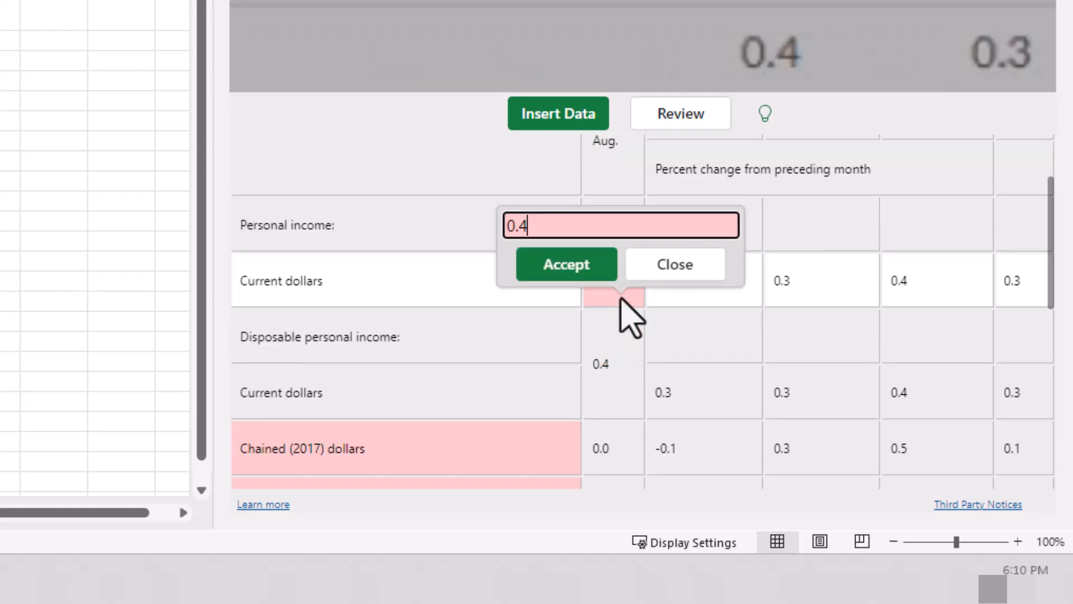
left_click(577, 268)
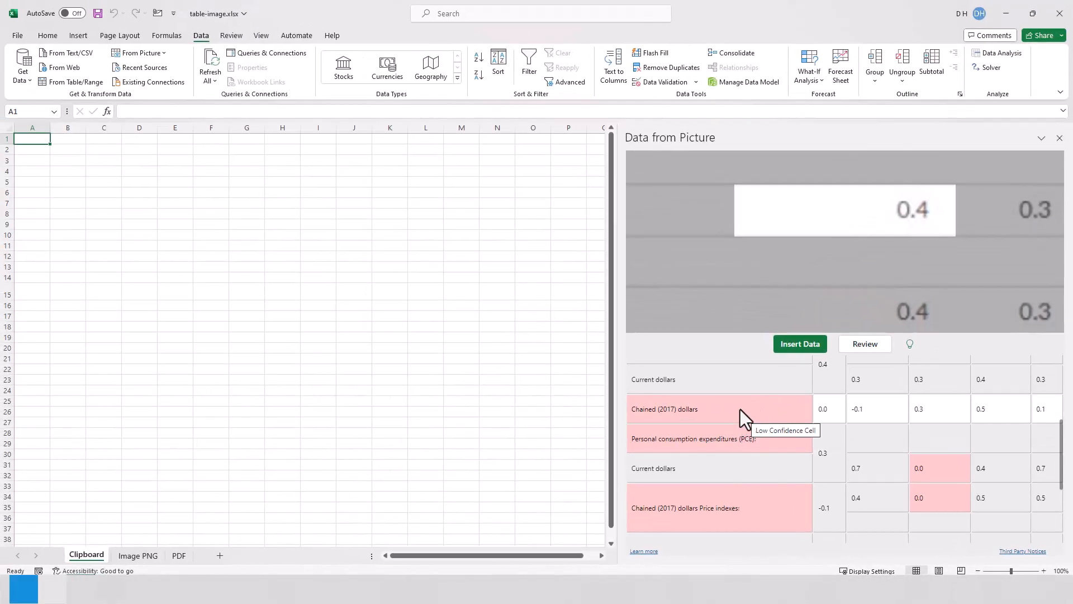
Accept the flagged row labels and October values in the personal income and consumption expenditure rows as recognized
left_click(784, 442)
left_click(764, 423)
left_click(931, 465)
left_click(908, 448)
scroll(783, 464, "down", 1)
left_click(736, 461)
left_click(932, 441)
left_click(908, 424)
scroll(911, 478, "down", 2)
Correct the flagged lower Price indexes subheading to "Percent change from month one year ago" and accept it
left_click(911, 477)
left_click(952, 439)
key("BackSpace")
type("a")
left_click(873, 457)
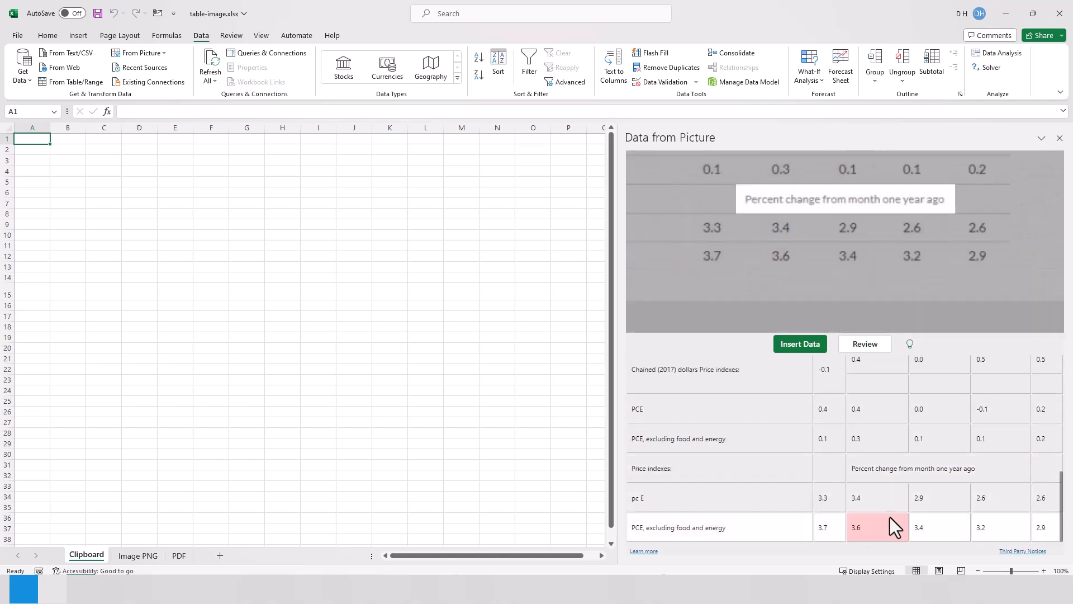
Accept the flagged 3.6 in the last row and insert the reviewed data into the sheet at A1
left_click(878, 522)
left_click(845, 505)
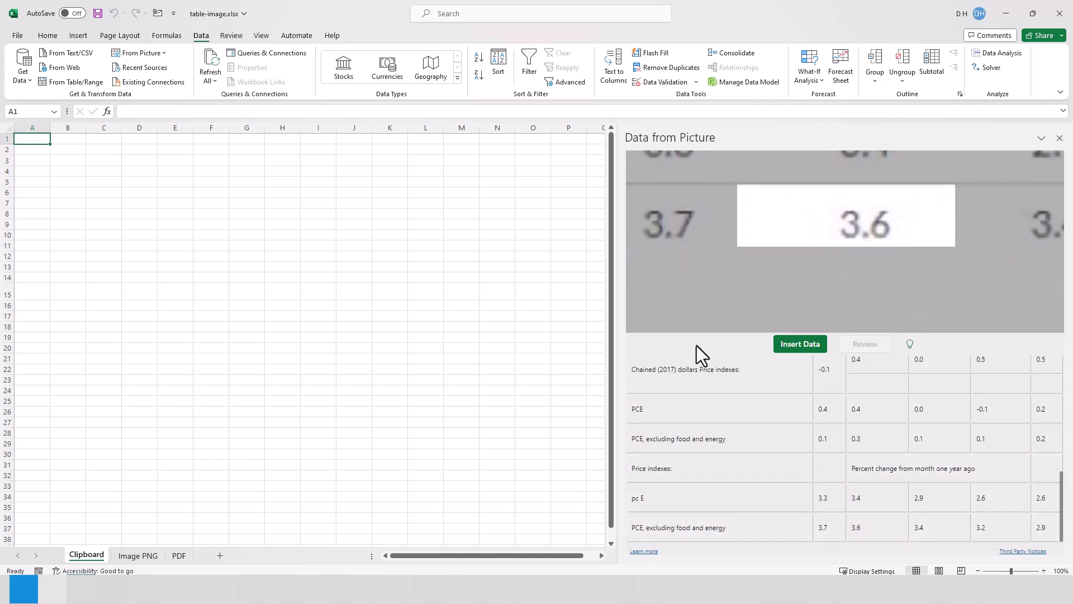
left_click(802, 345)
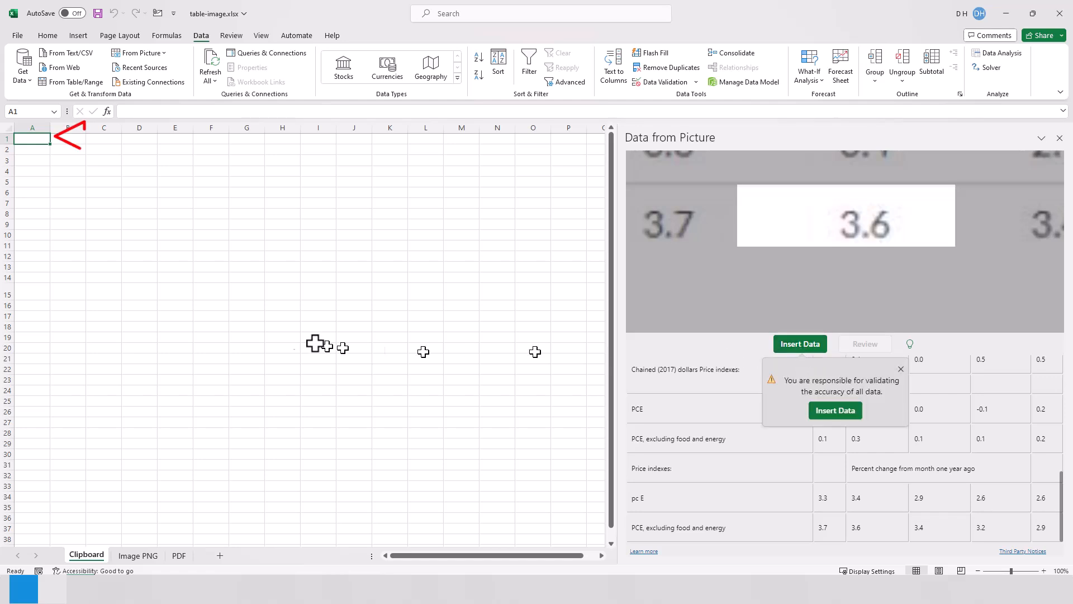
left_click(834, 411)
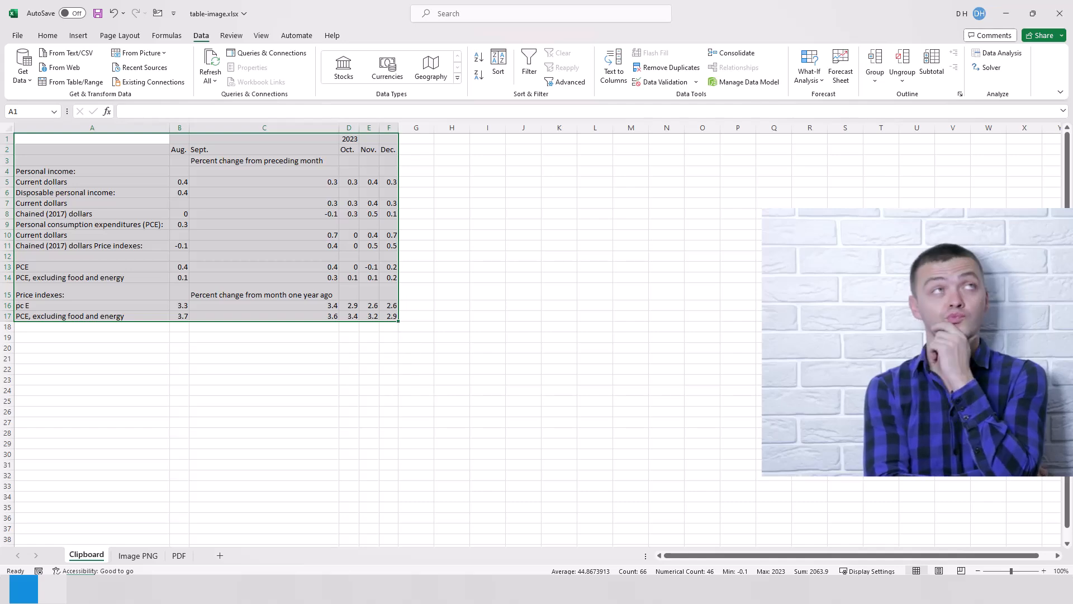
Switch back to the BEA page in the browser and copy the entire 2023 percent-change table as text
left_click_drag(493, 242, 305, 89)
scroll(382, 292, "up", 1)
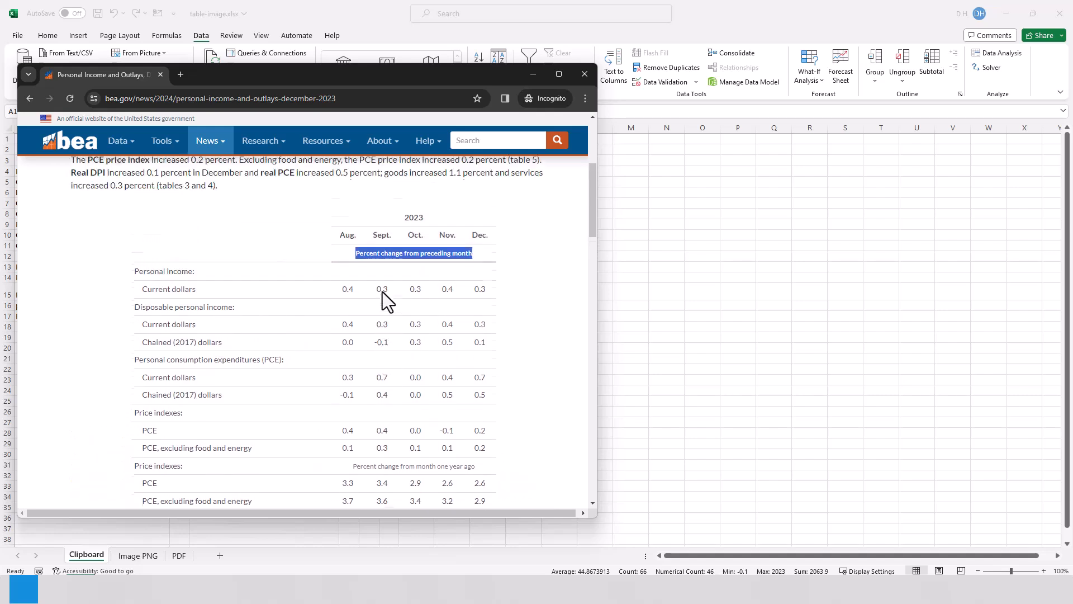
scroll(382, 292, "down", 1)
left_click(45, 298)
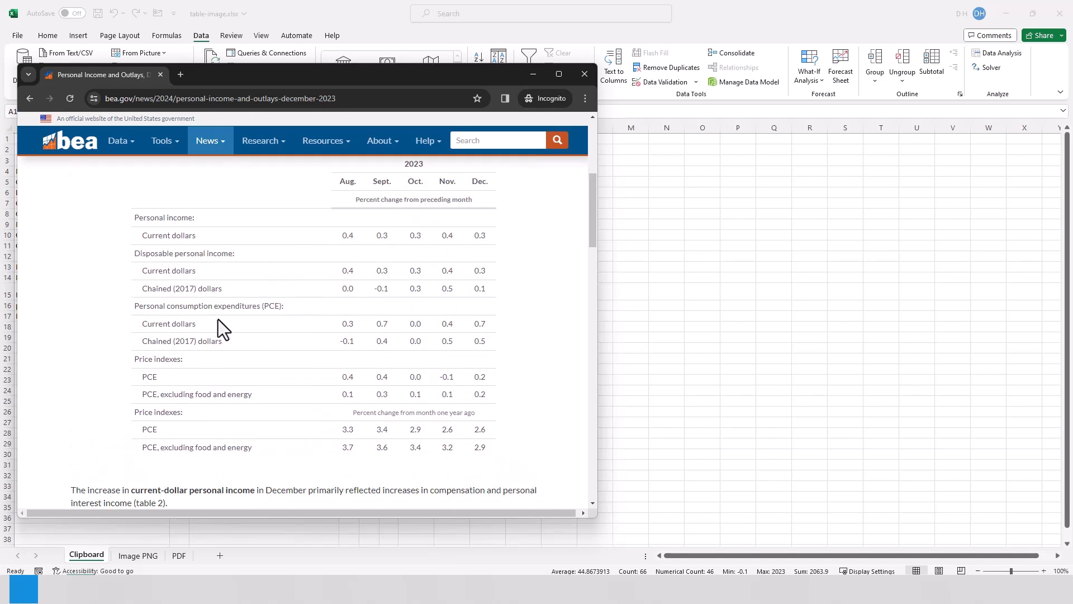
left_click_drag(148, 178, 491, 438)
key("ctrl+c")
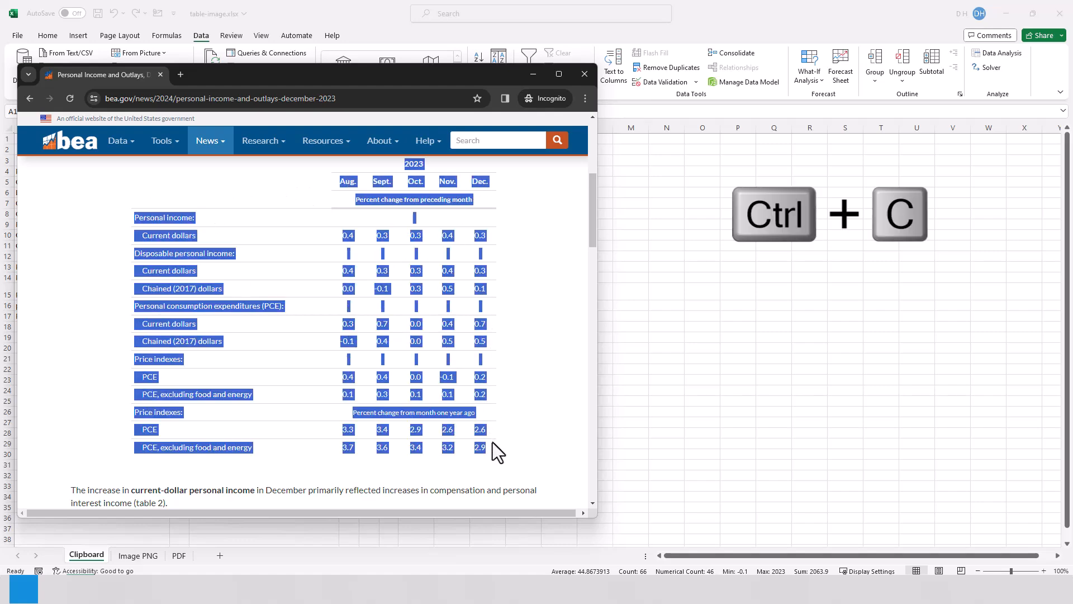
Paste the copied web table into Excel at cell K1 of the Clipboard sheet, matching the destination formatting
left_click(679, 233)
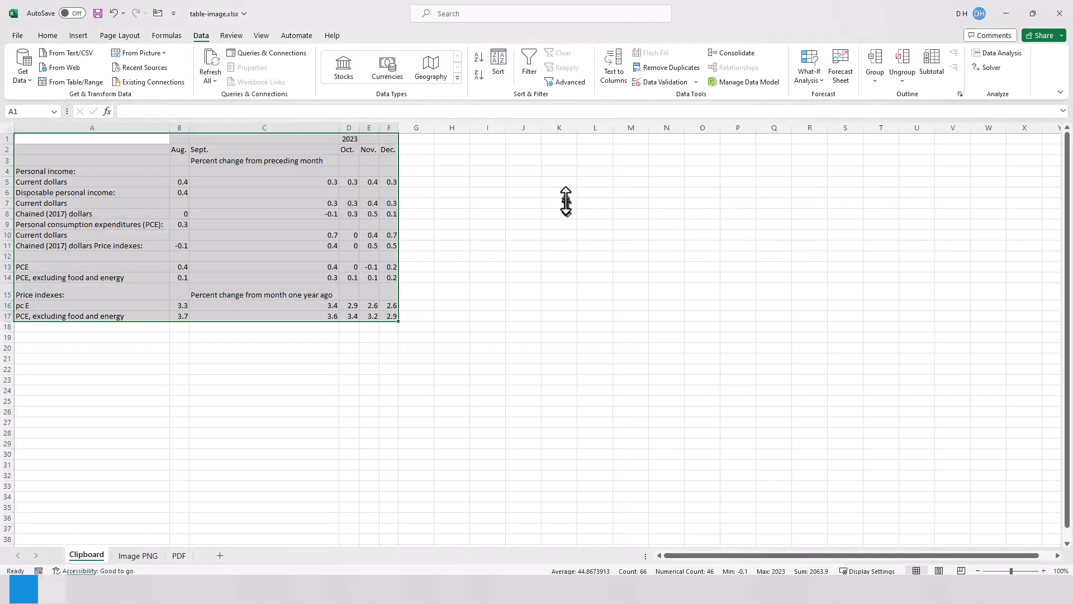
left_click(553, 139)
key("ctrl+v")
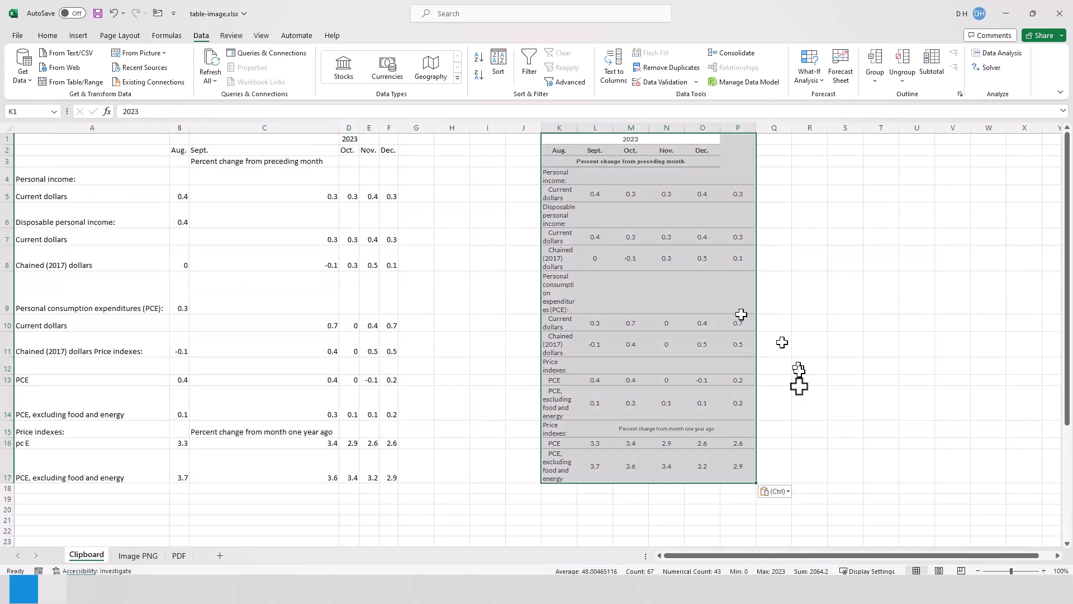
left_click(783, 492)
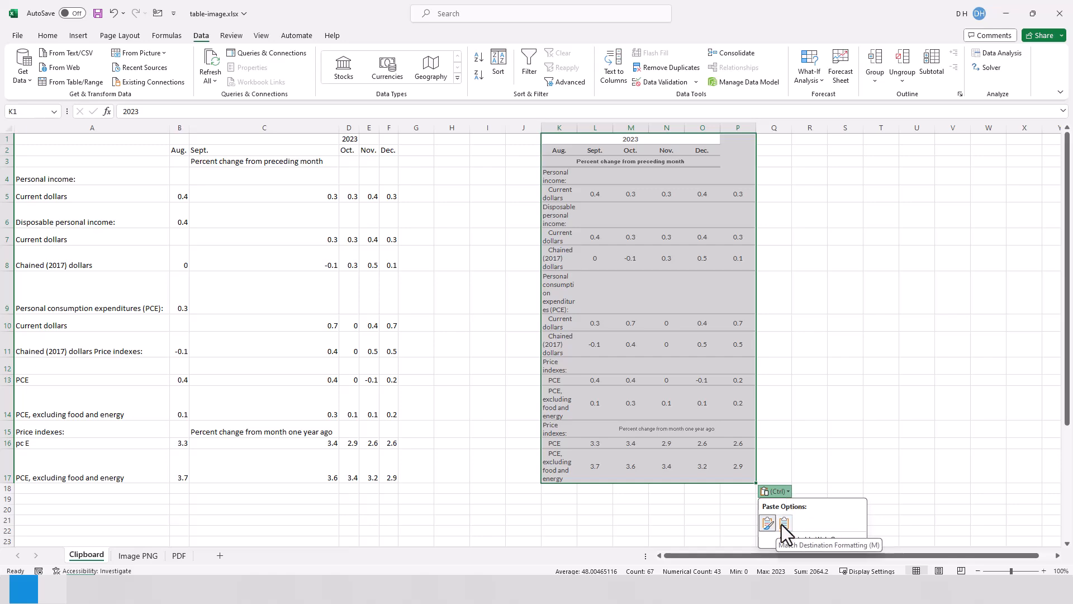
left_click(784, 528)
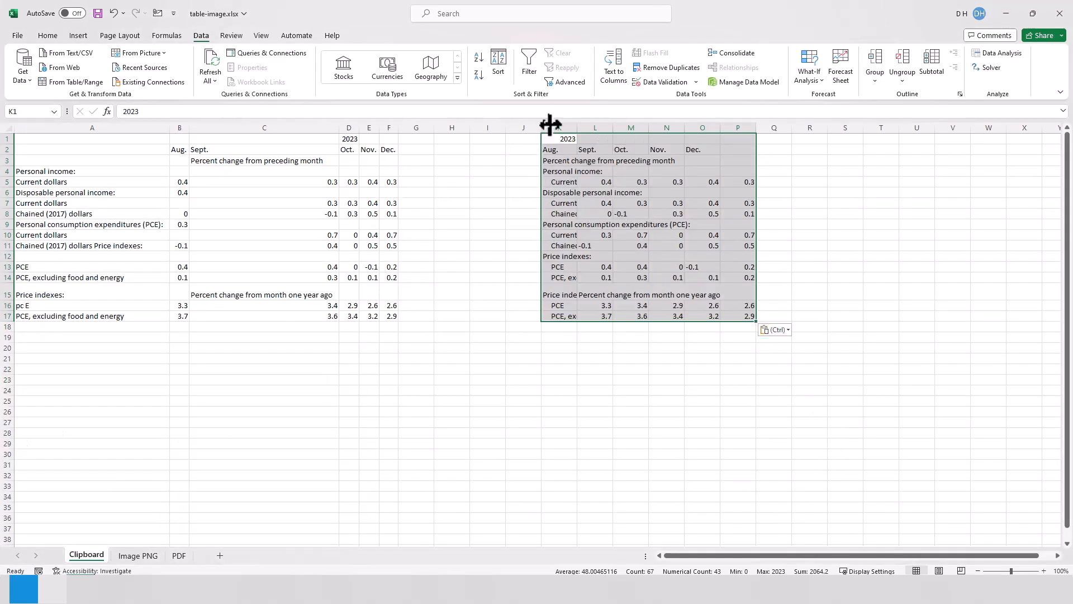
Autofit the widths of columns K through Q to the pasted table
left_click_drag(558, 124, 774, 127)
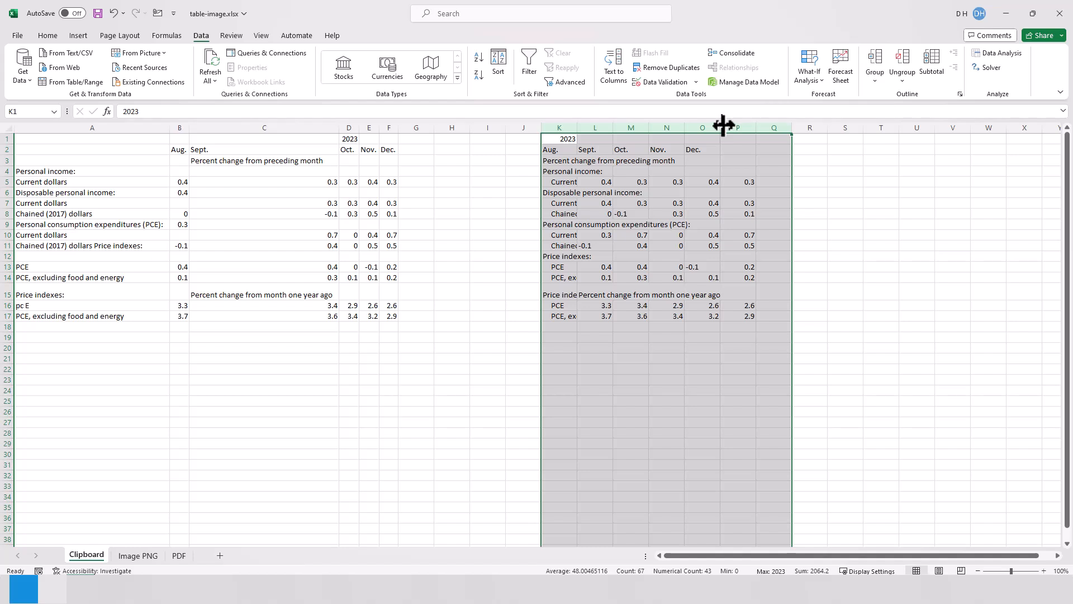
double_click(724, 125)
left_click(805, 397)
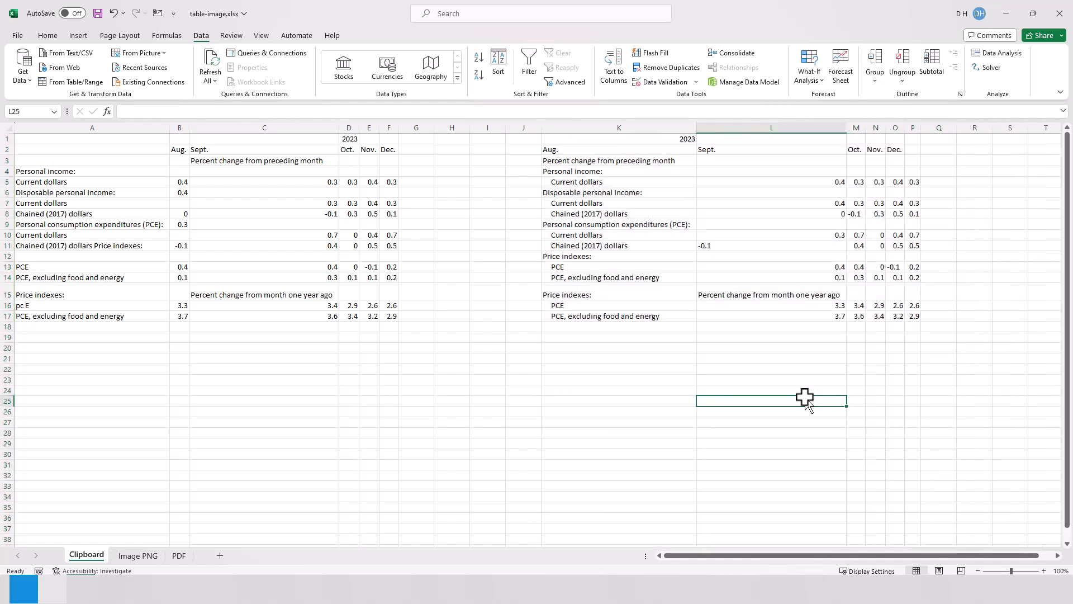
left_click(738, 292)
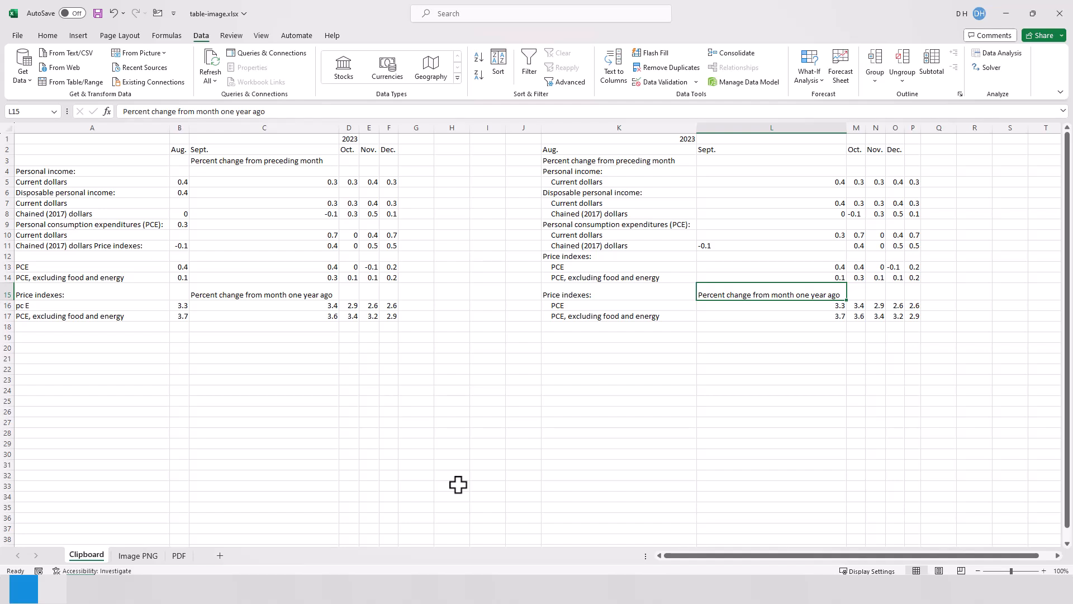
left_click(164, 54)
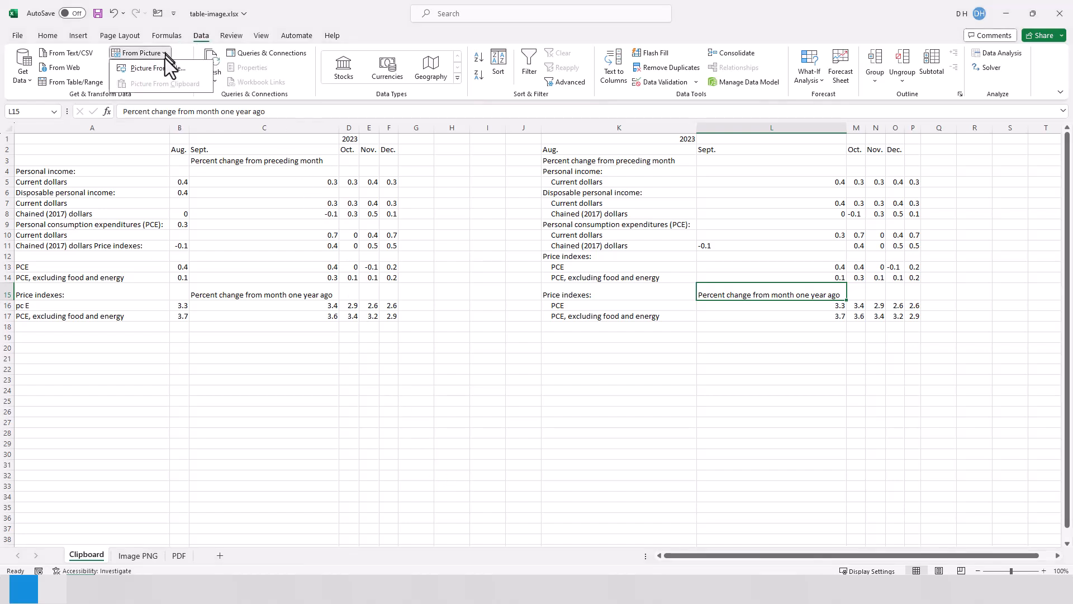
left_click(637, 386)
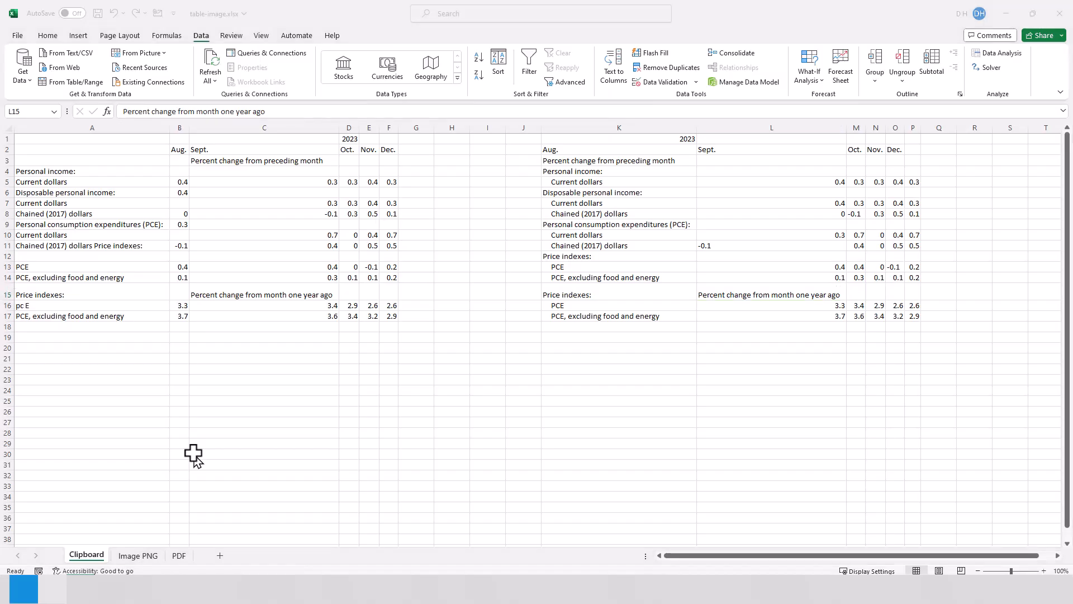
Load table-image.png from the yt folder as data from a picture file on the Image PNG sheet, with cell A1 selected
key("alt+Tab")
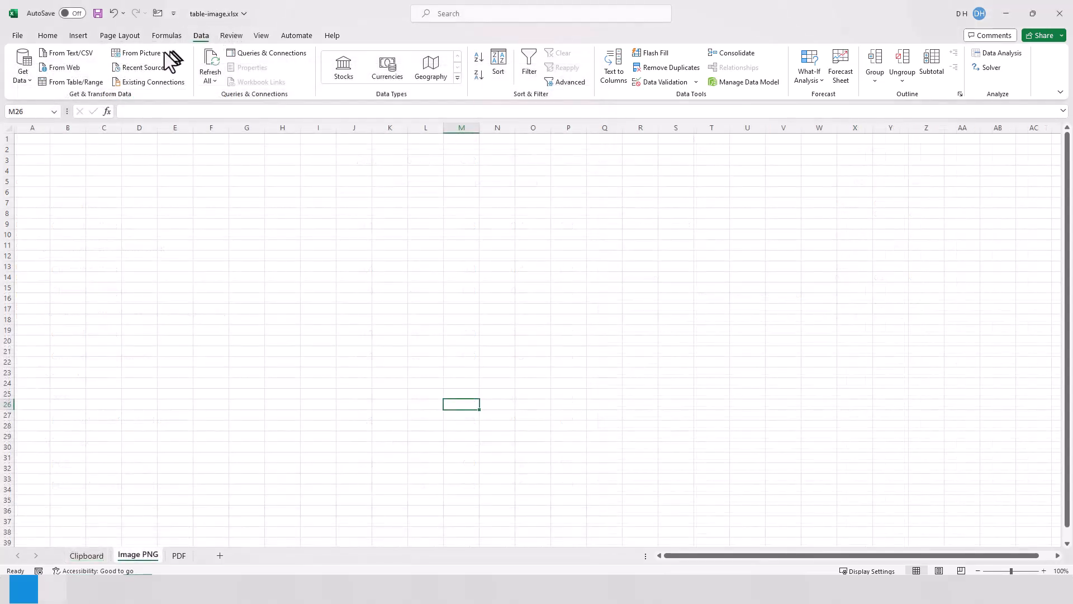
left_click(149, 52)
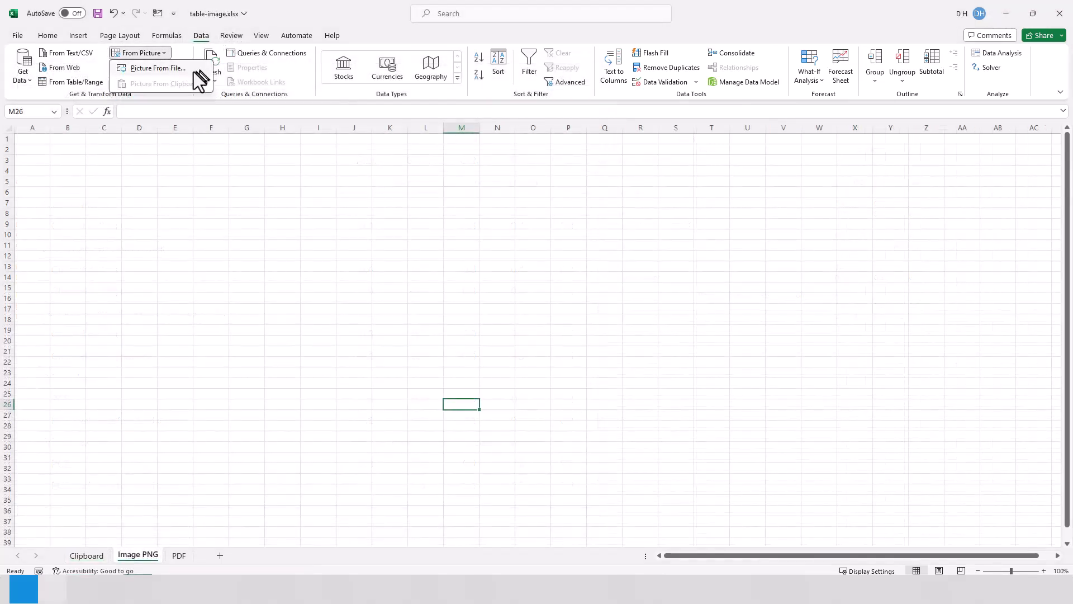
left_click(158, 68)
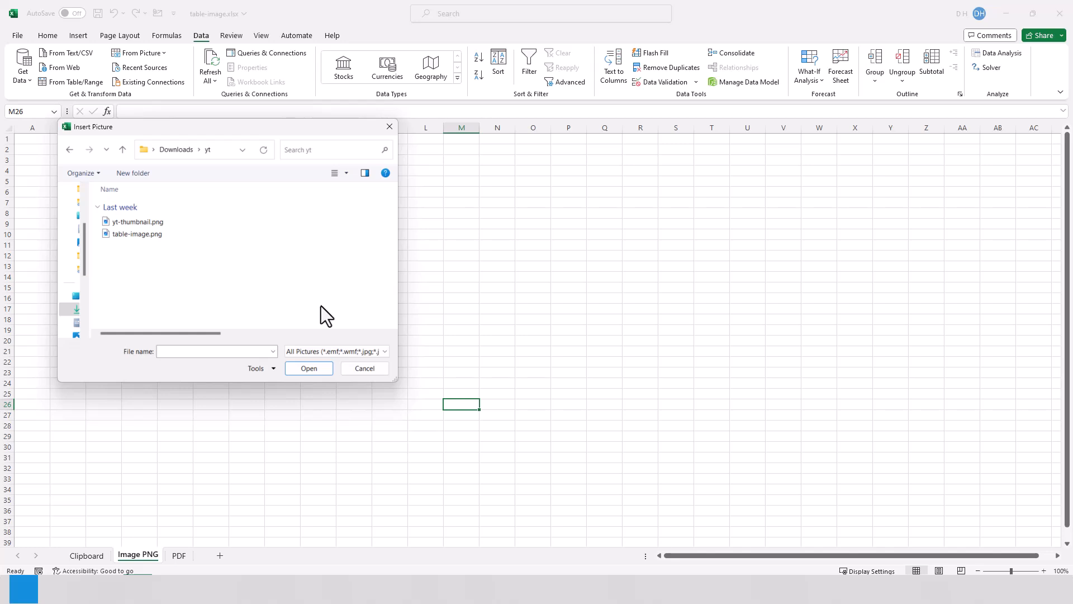
double_click(136, 234)
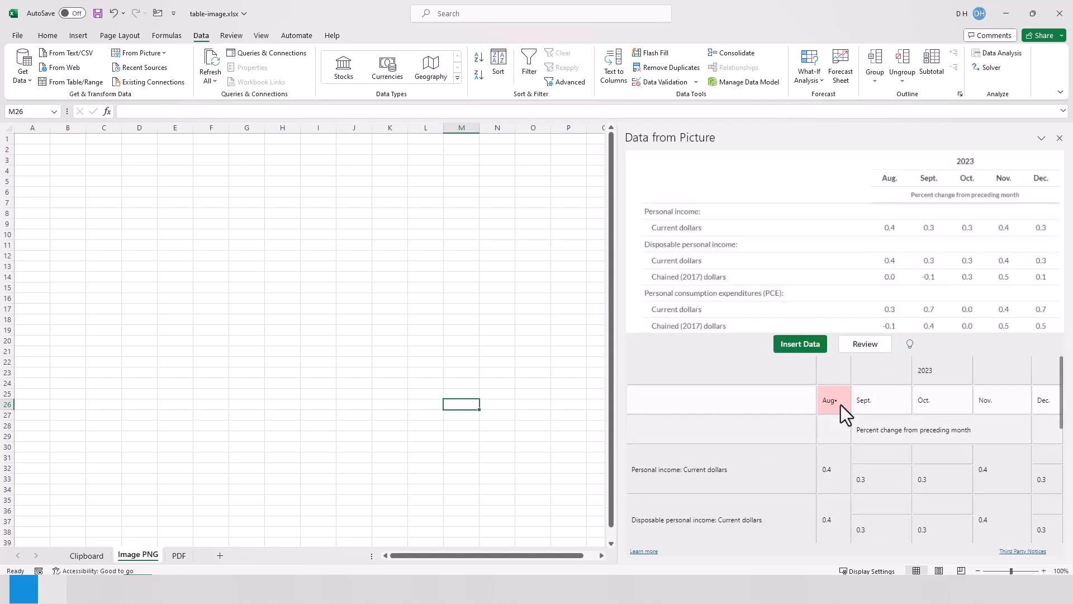
key("ctrl+Home")
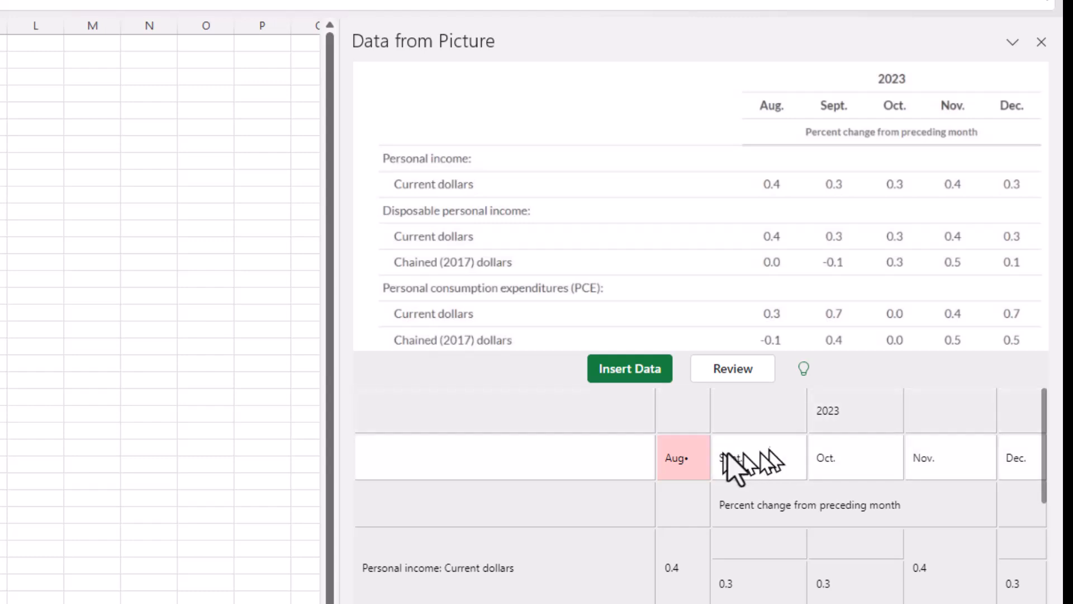
Correct the flagged August column header in the picture data to "Aug." and accept it
left_click(689, 454)
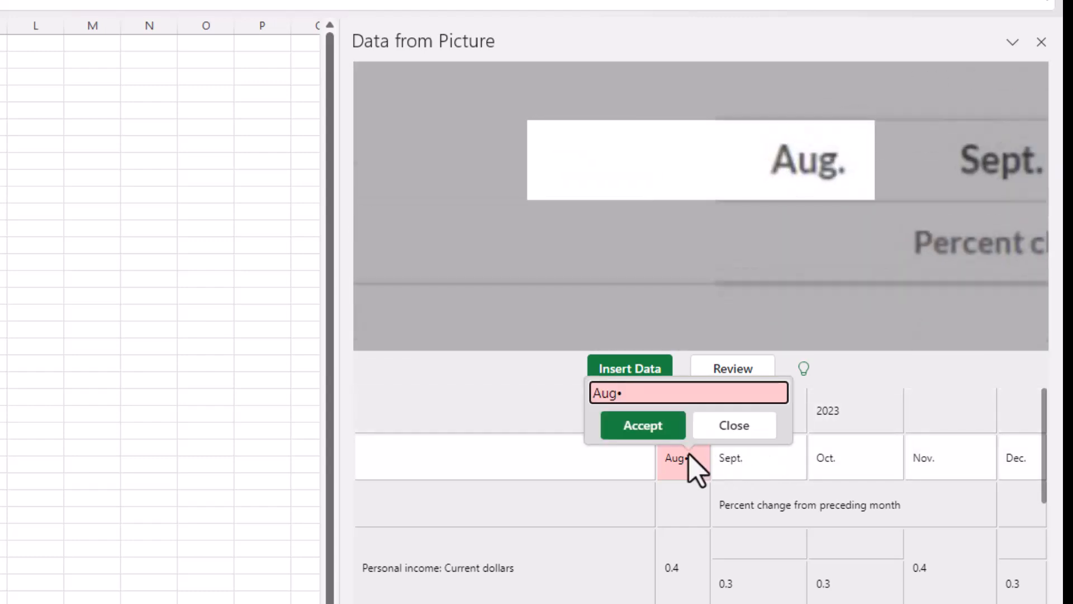
key("BackSpace")
type(".")
left_click(647, 427)
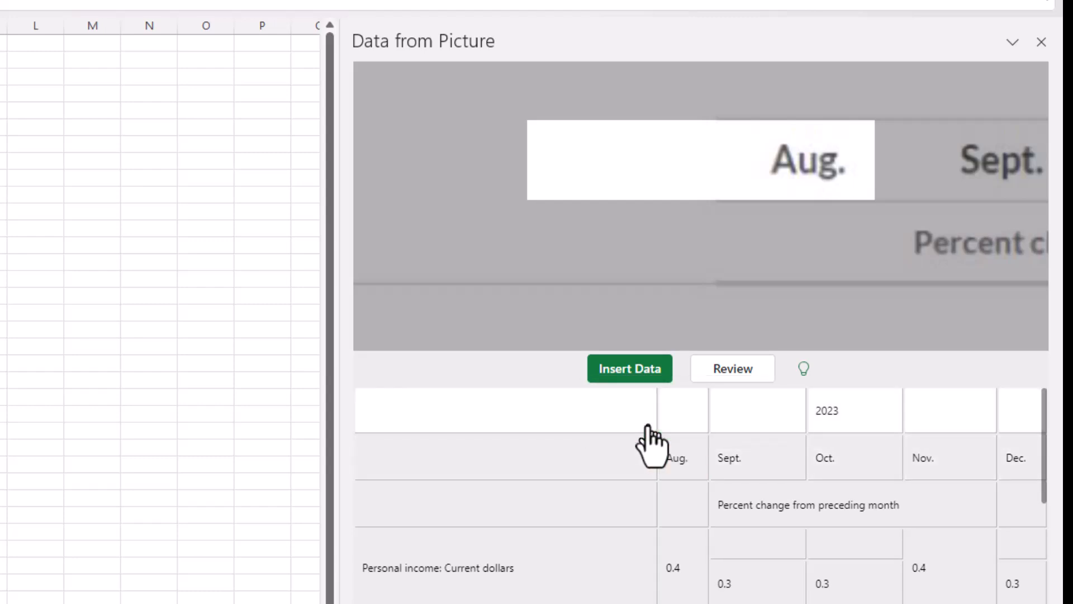
Review and accept the flagged "Chained (2017) dollars" row labels in the picture data
scroll(678, 496, "down", 1)
scroll(686, 511, "down", 3)
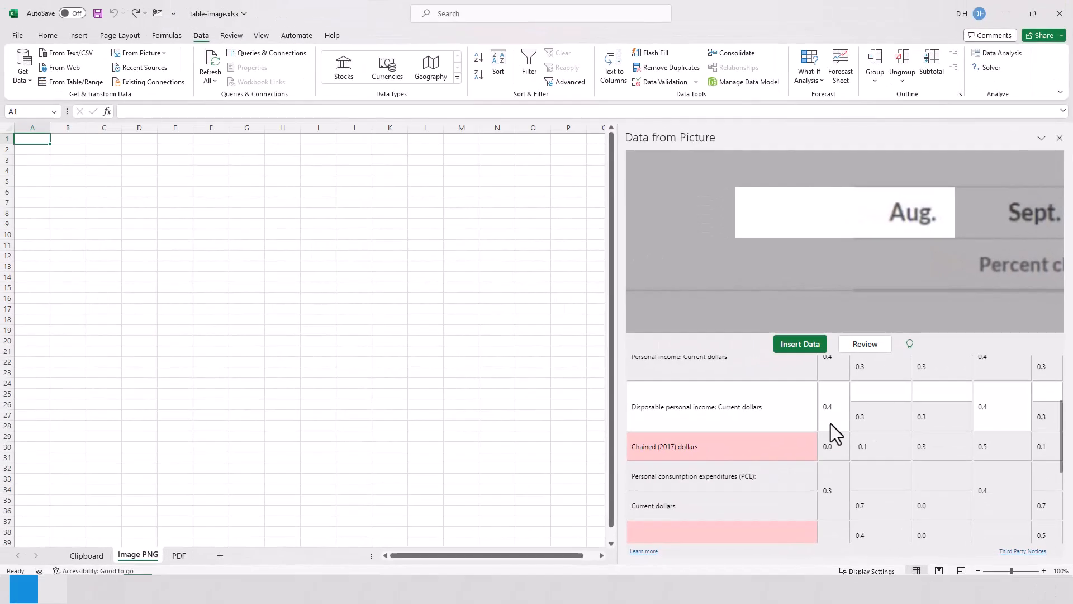
scroll(805, 441, "down", 3)
left_click(726, 454)
left_click(729, 449)
Correct the flagged November value in the PCE row to -0.1 and accept it
left_click(1007, 500)
key("BackSpace")
key("BackSpace")
key("BackSpace")
key("BackSpace")
type("-0.1")
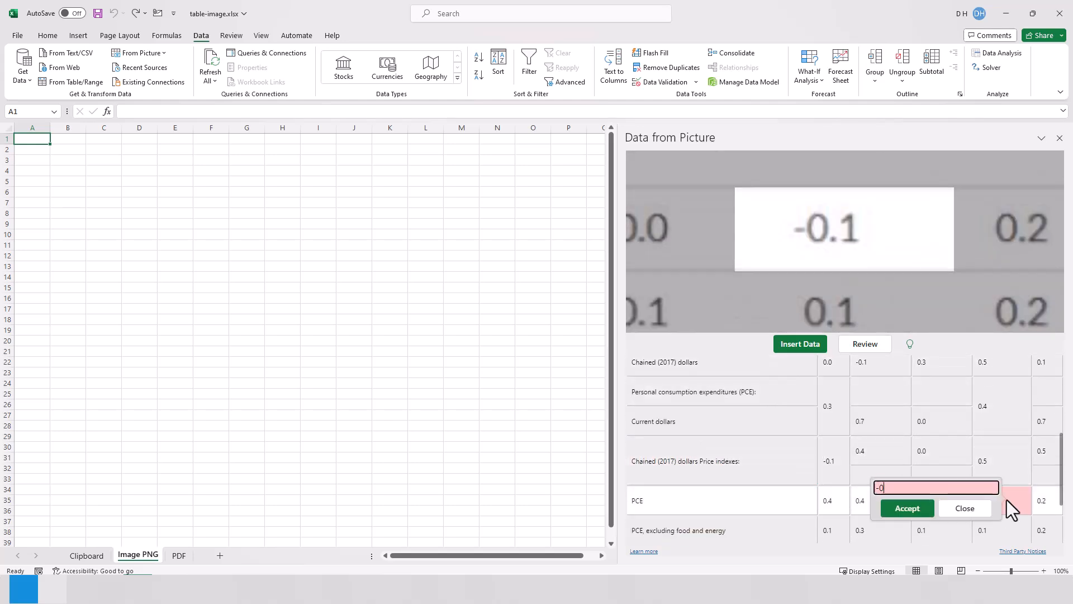
left_click(904, 508)
Accept the flagged "Price indexes:" label and insert the recognized picture data into the Image PNG sheet
scroll(774, 442, "down", 3)
left_click(735, 467)
left_click(789, 344)
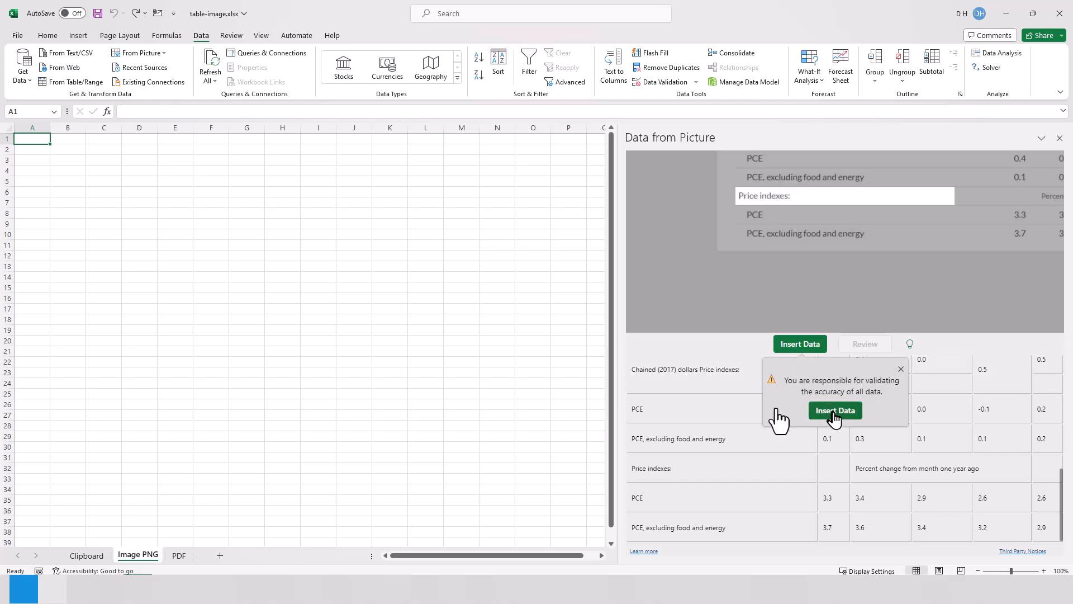
left_click(807, 414)
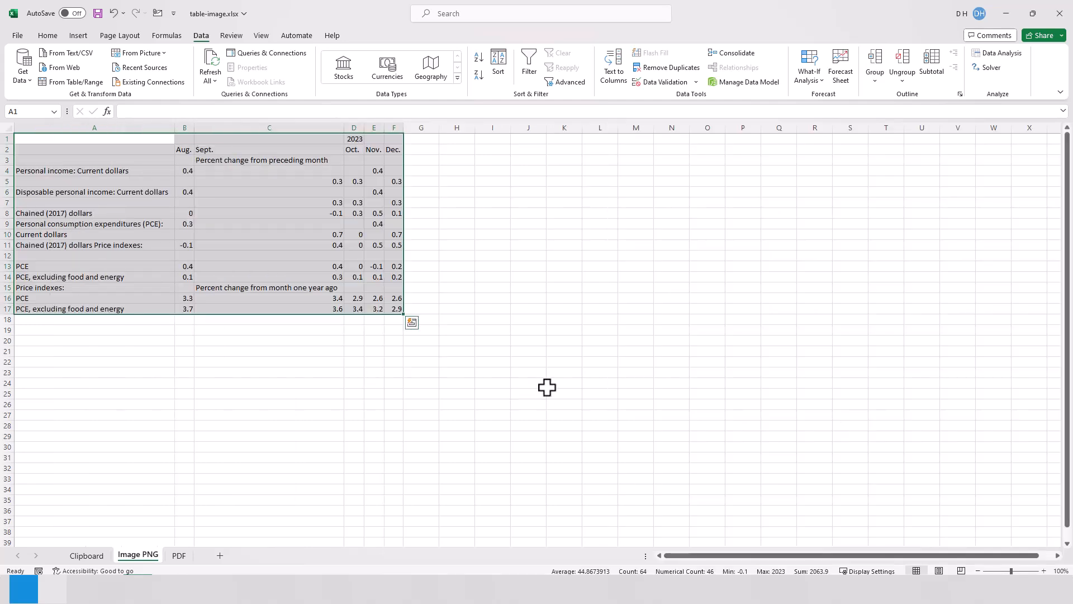
Move the November values in E8:E9 up one row to E7:E8
left_click(341, 382)
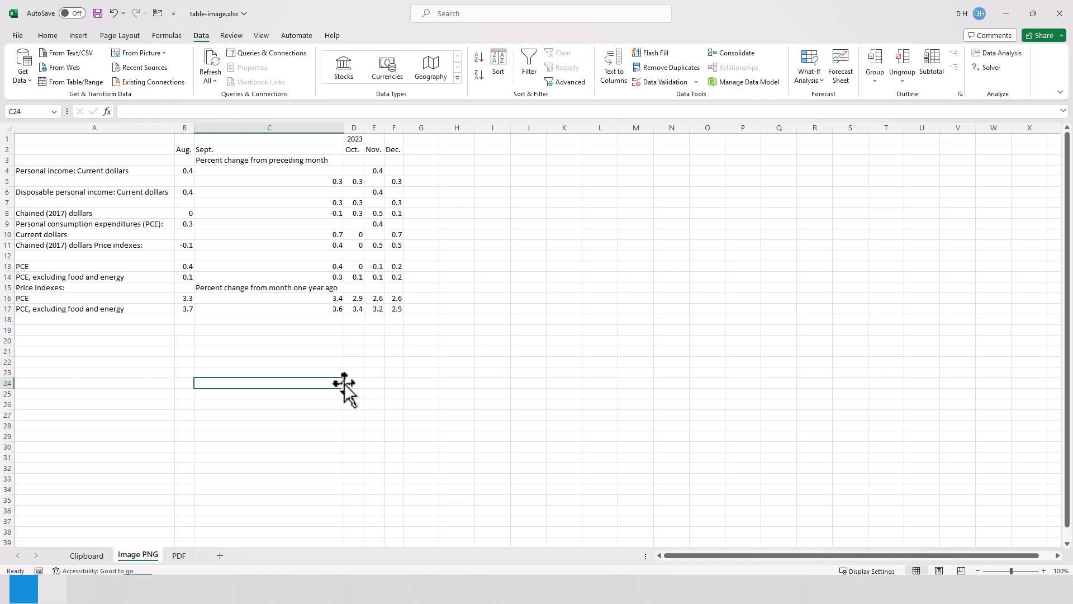
mouse_move(373, 214)
left_mouse_down()
mouse_move(373, 223)
mouse_move(371, 200)
left_mouse_up()
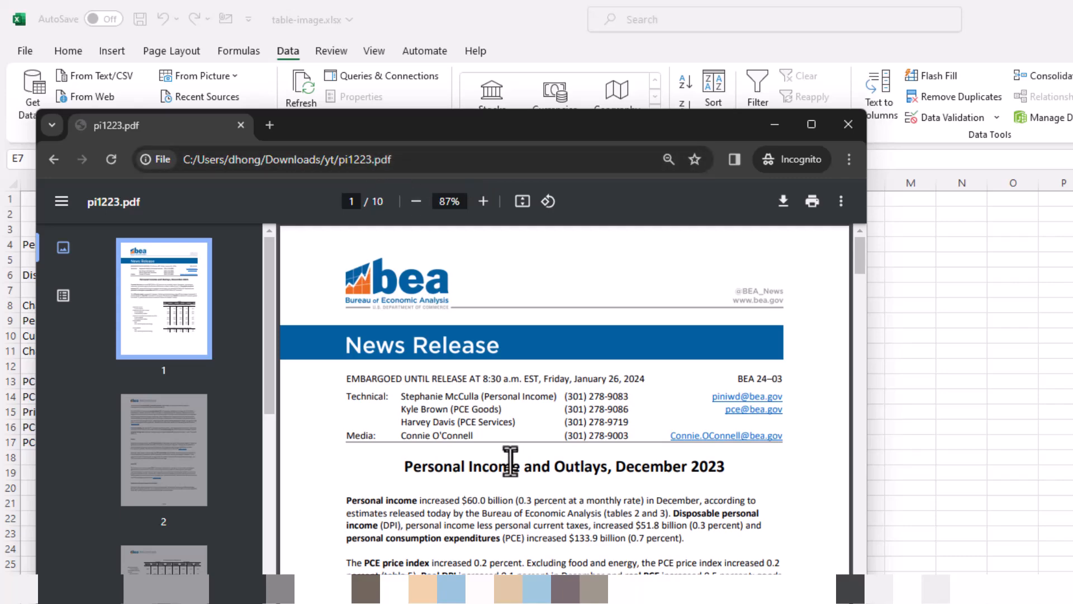
Check the percent-change table on page 1 of pi1223.pdf and import that PDF file as data from the PDF sheet
scroll(153, 455, "down", 5)
scroll(153, 455, "up", 6)
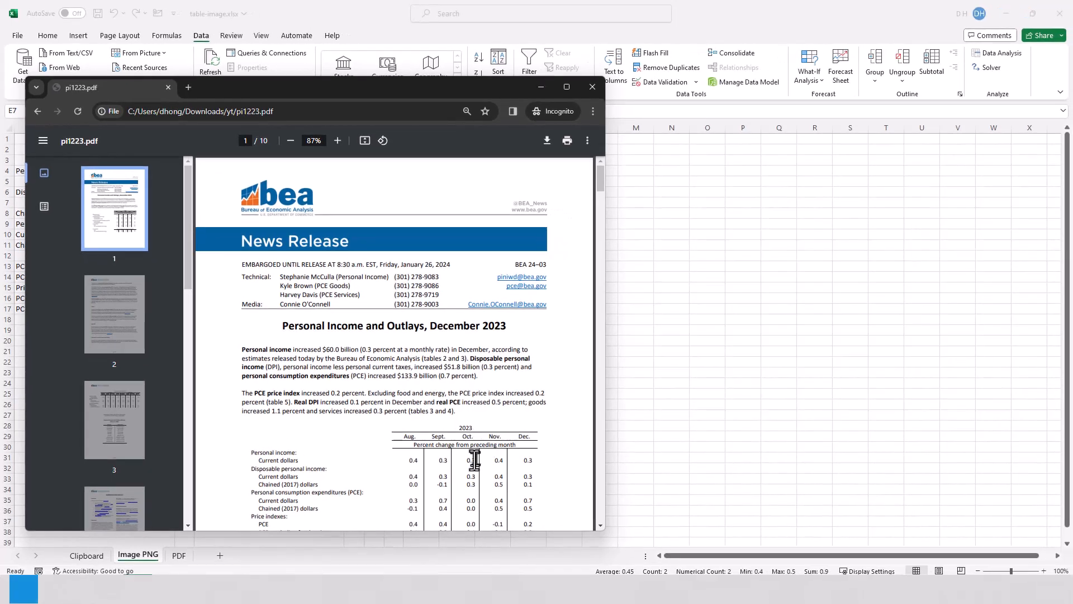
scroll(658, 601, "down", 3)
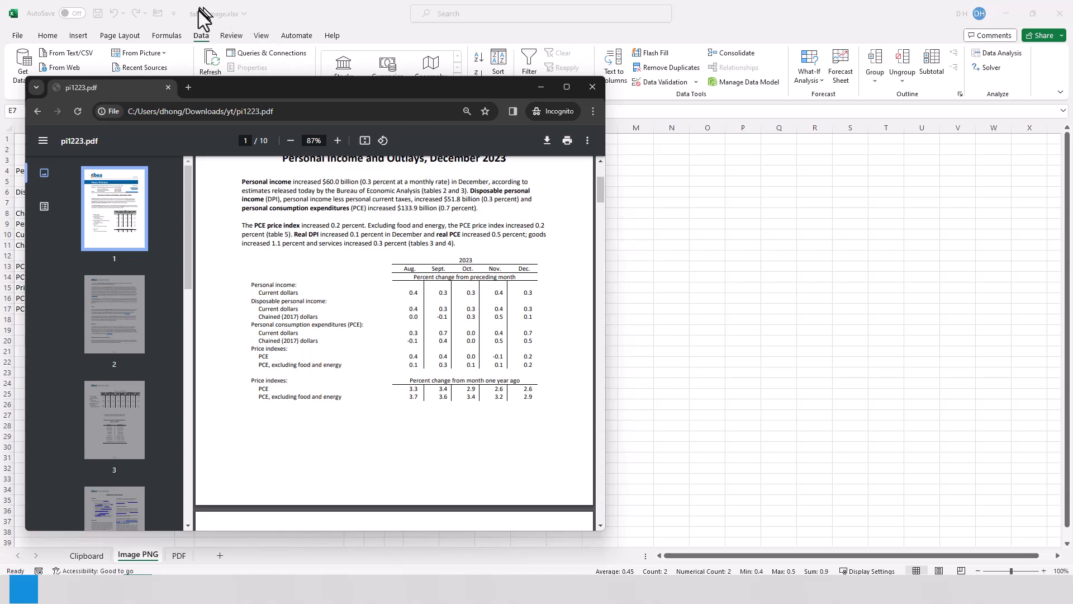
left_click(205, 35)
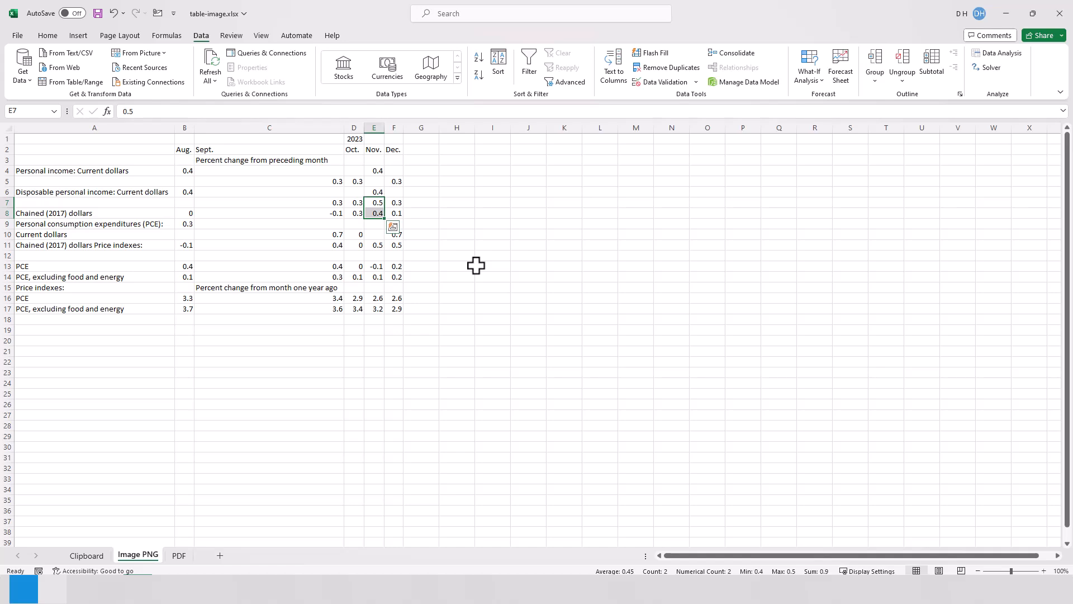
left_click(182, 555)
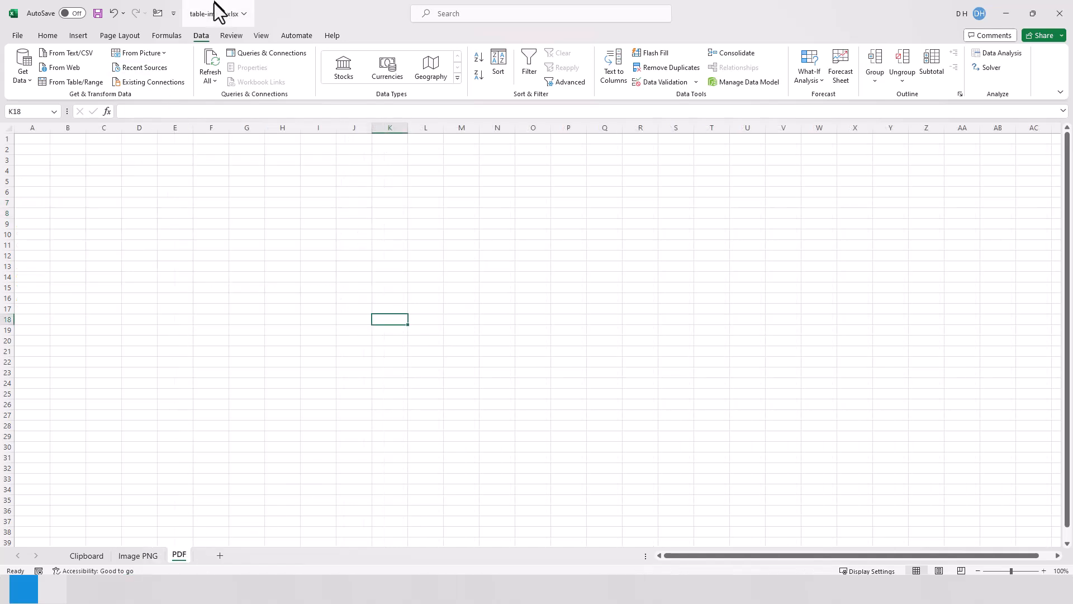
left_click(22, 81)
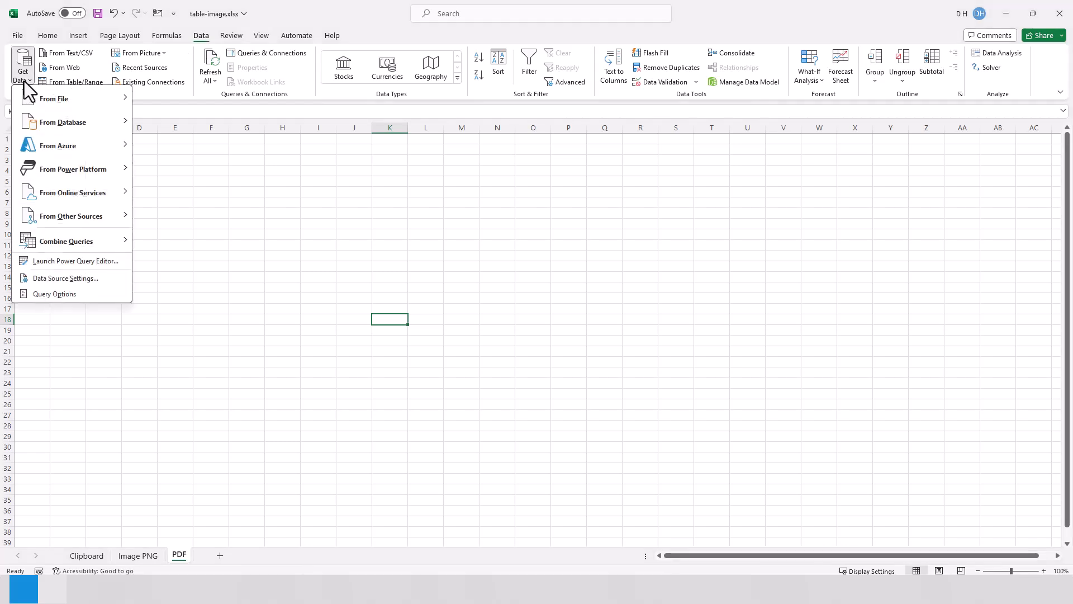
mouse_move(56, 102)
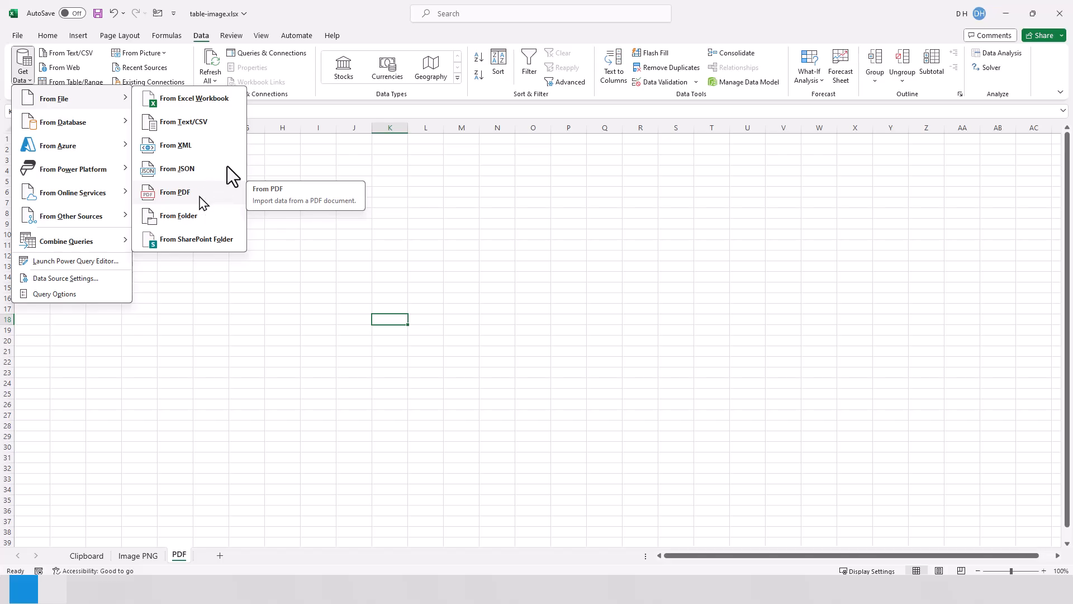
left_click(199, 195)
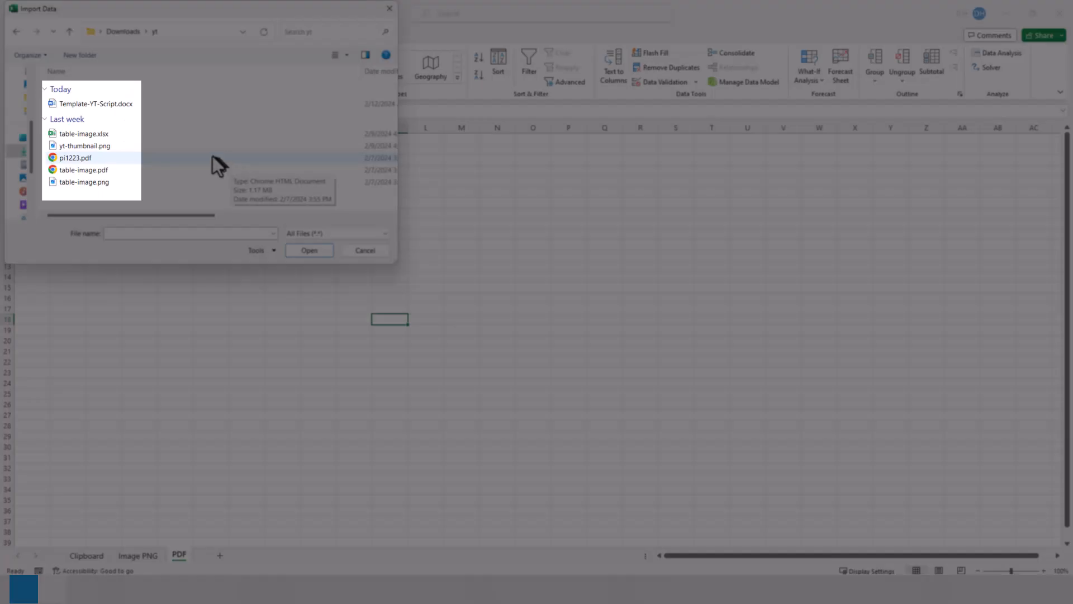
left_click(211, 158)
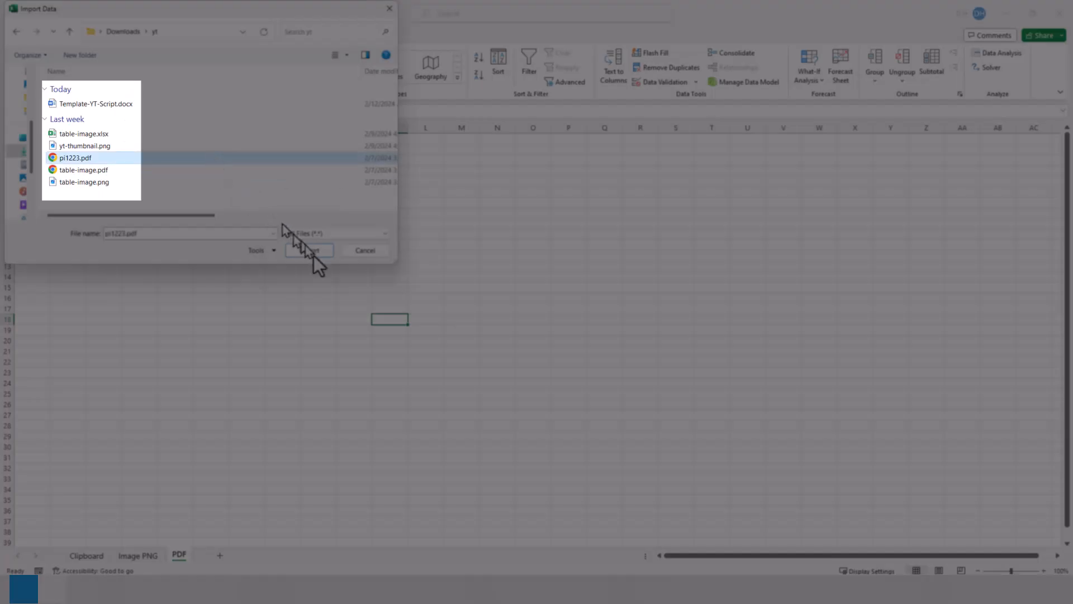
left_click(309, 251)
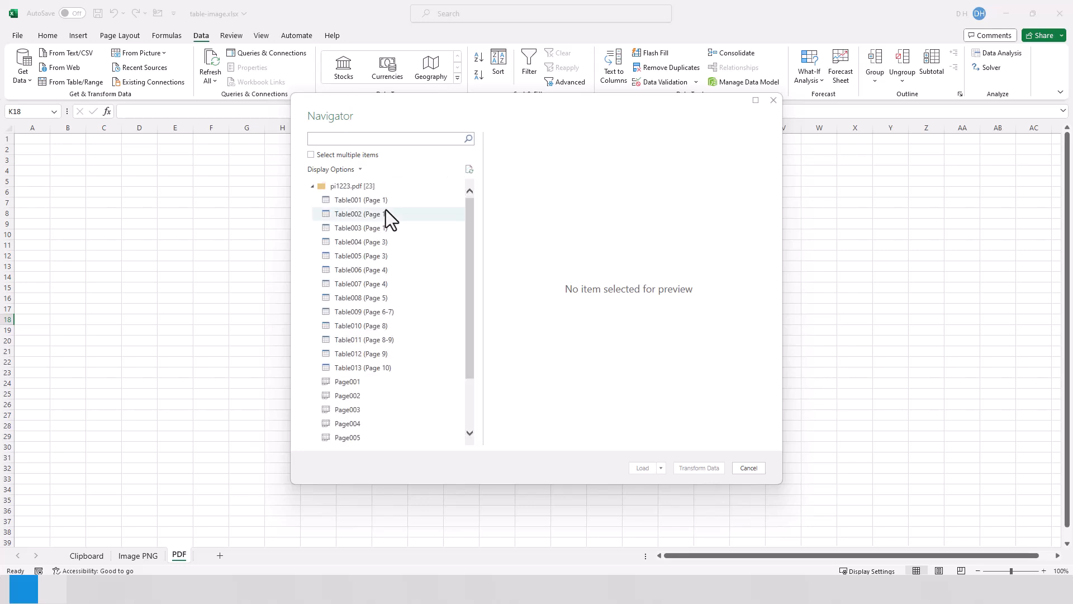
Preview Table001, open Table002 (Page 1) for transforming in Power Query Editor, and load it into the workbook
left_click(388, 202)
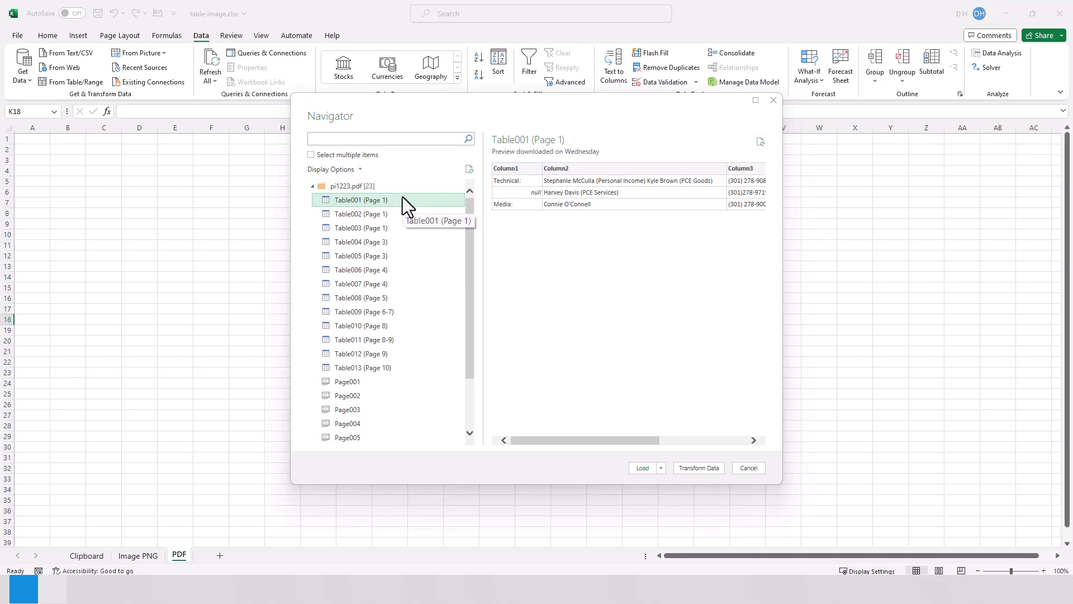
left_click(397, 215)
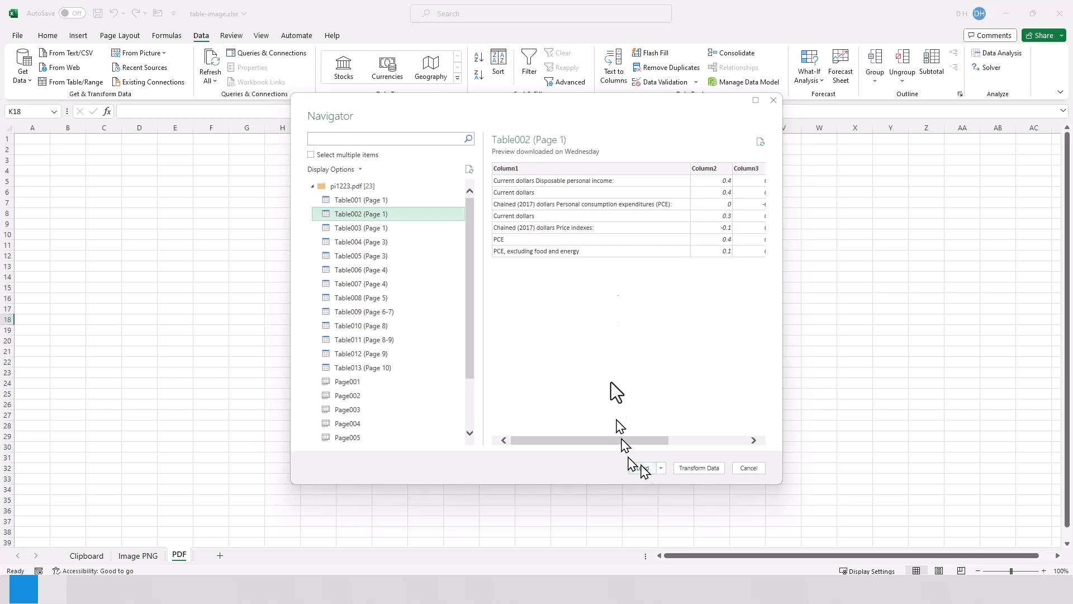
left_click(698, 469)
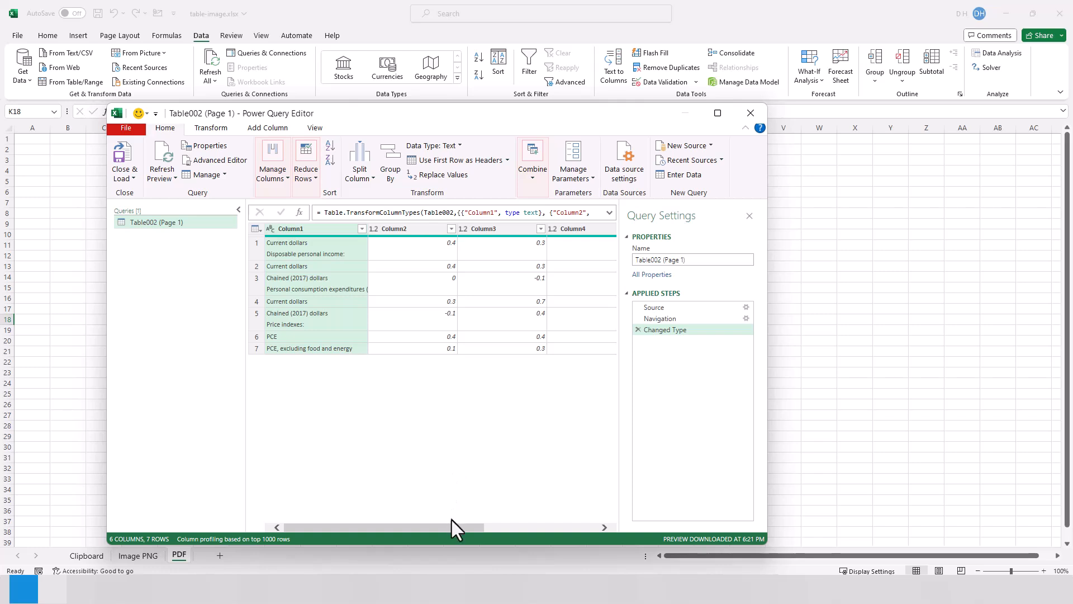
left_click_drag(457, 524, 374, 527)
left_click(122, 157)
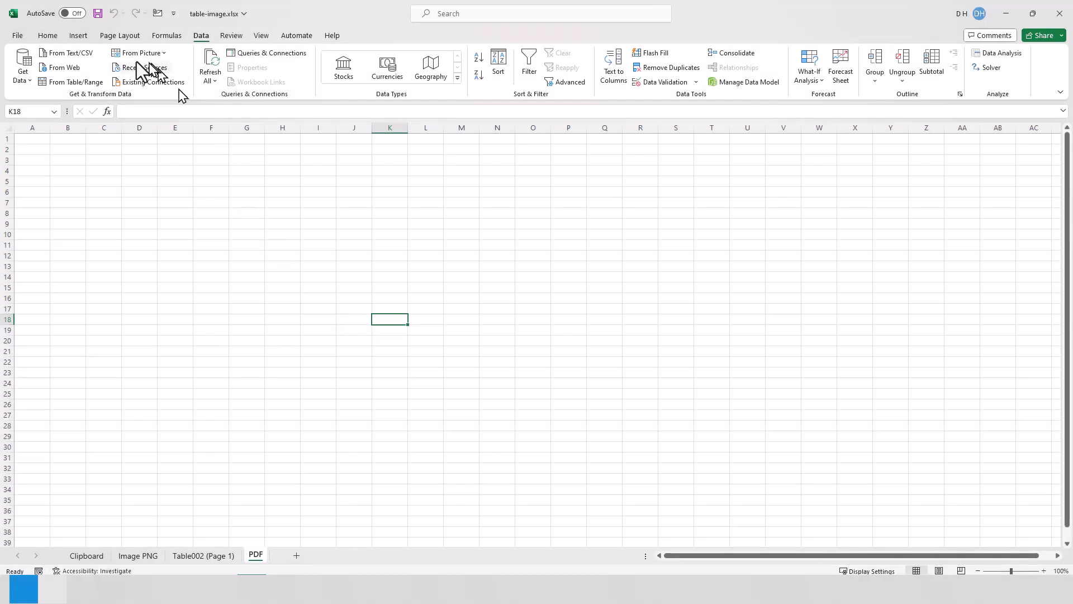
Try to import table-image.pdf as PDF data, selecting its Page001 item for preview
left_click(23, 71)
mouse_move(114, 101)
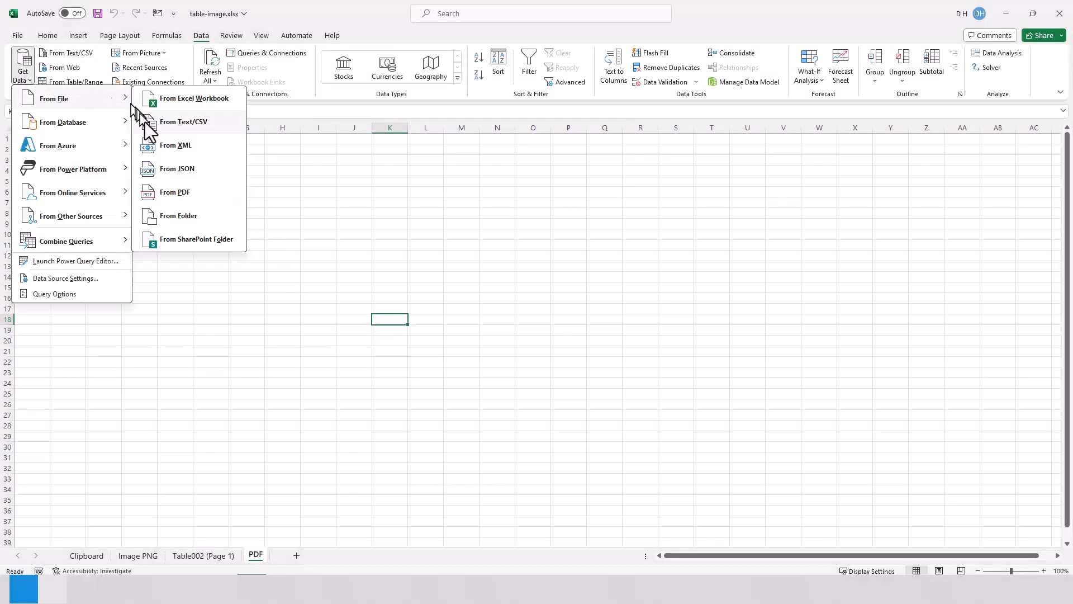
left_click(180, 192)
left_click(123, 169)
left_click(312, 252)
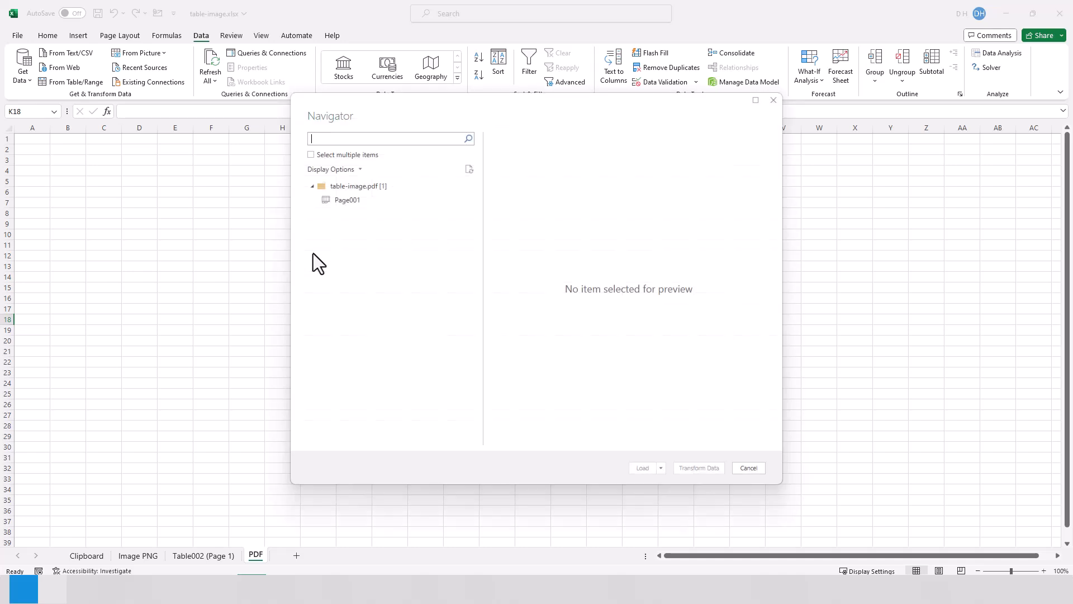
left_click(347, 200)
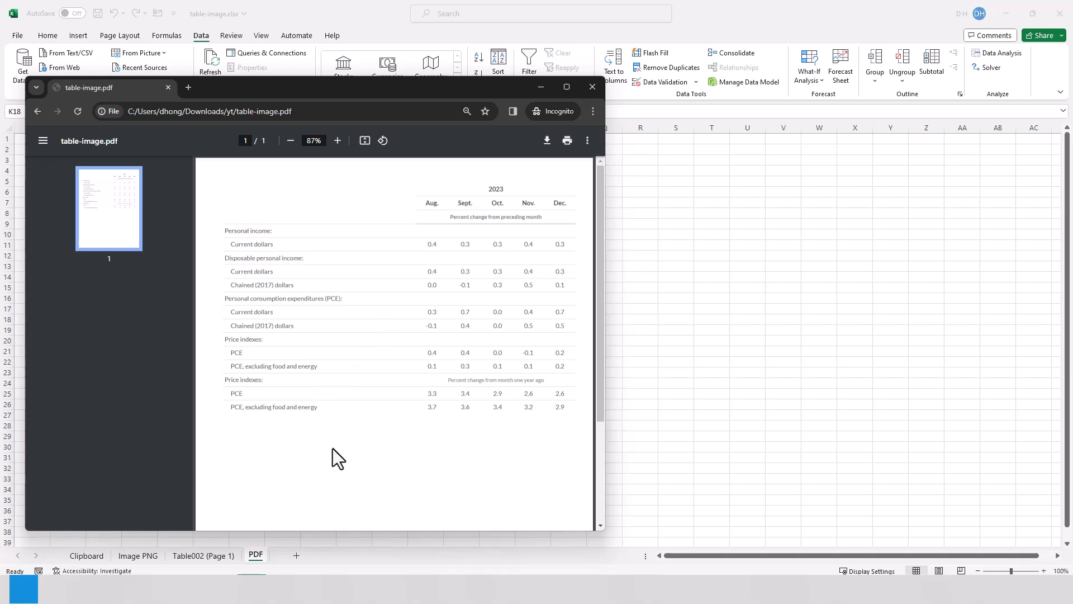
Snip the whole table shown in table-image.pdf and import it into Excel as data from the clipboard picture
key("shift+super+s")
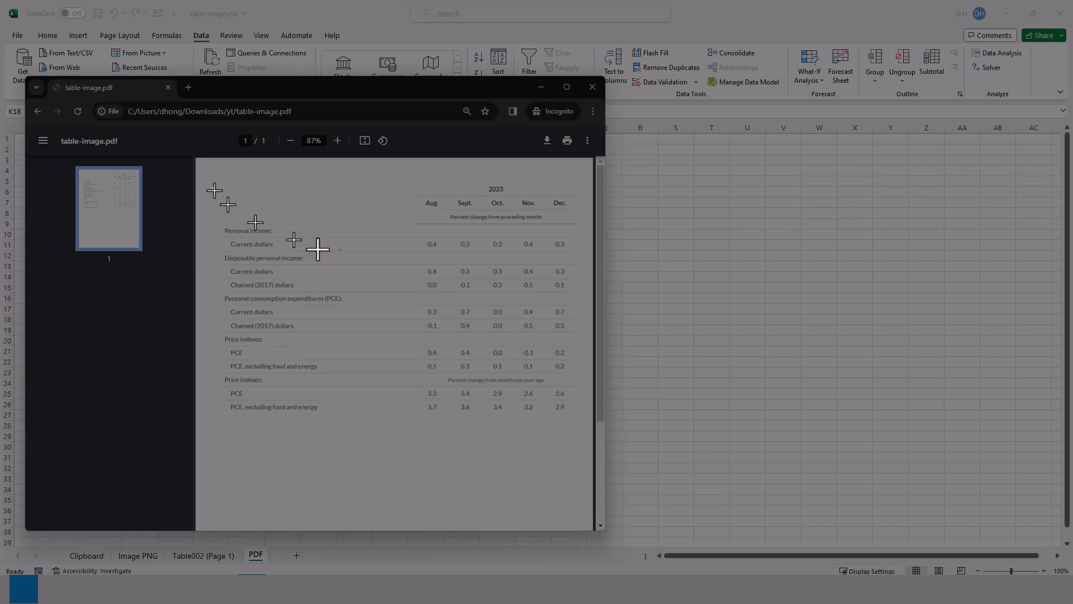
left_click_drag(213, 187, 580, 420)
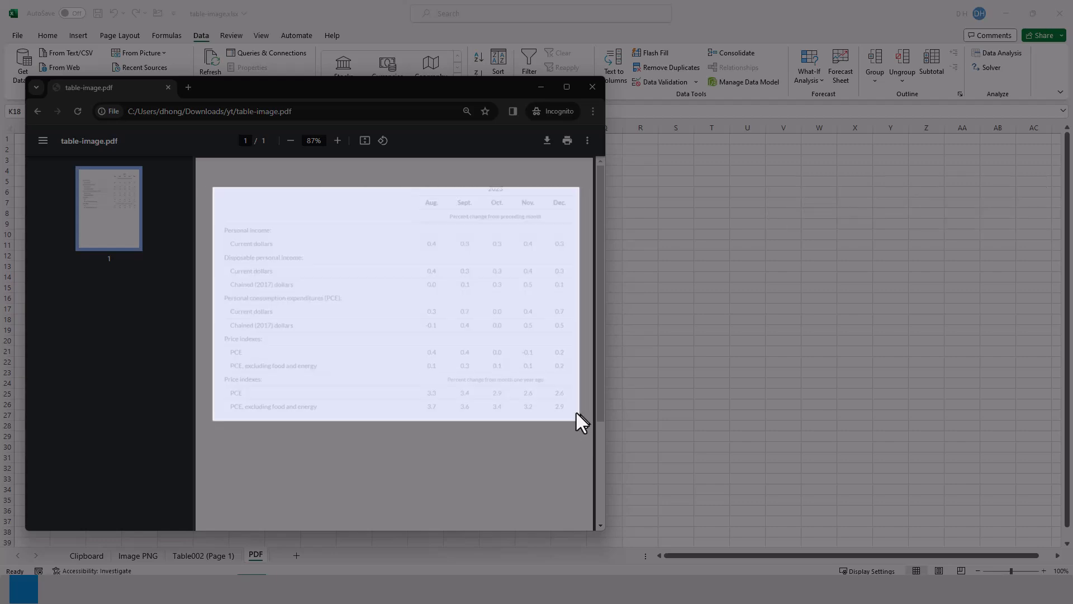
left_click(160, 54)
left_click(160, 54)
left_click(164, 85)
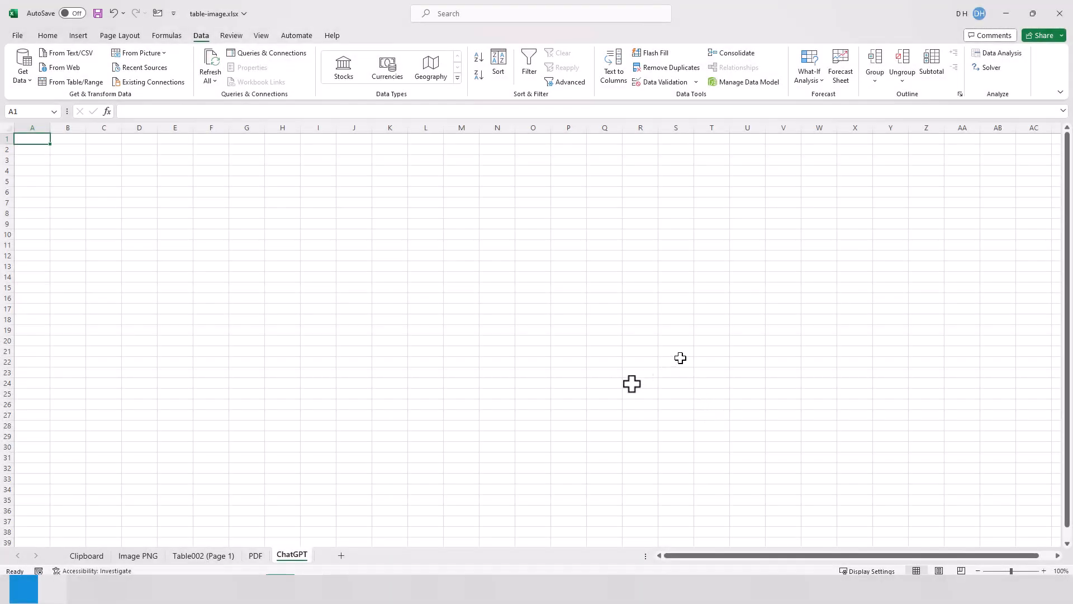
Switch to the Bing page in the browser and open the Copilot chat
key("alt+Tab")
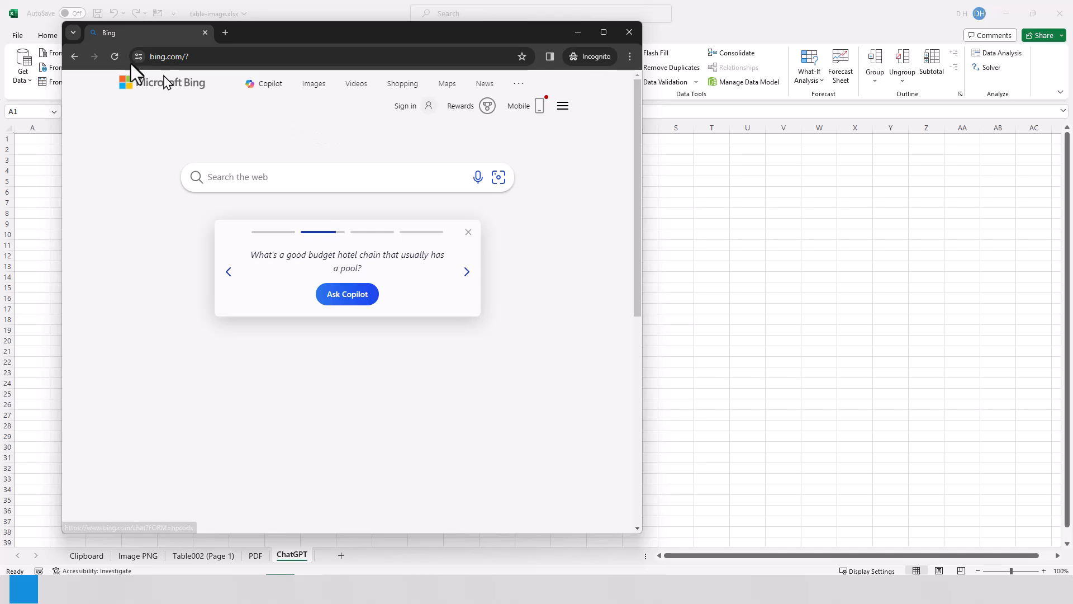
left_click(269, 84)
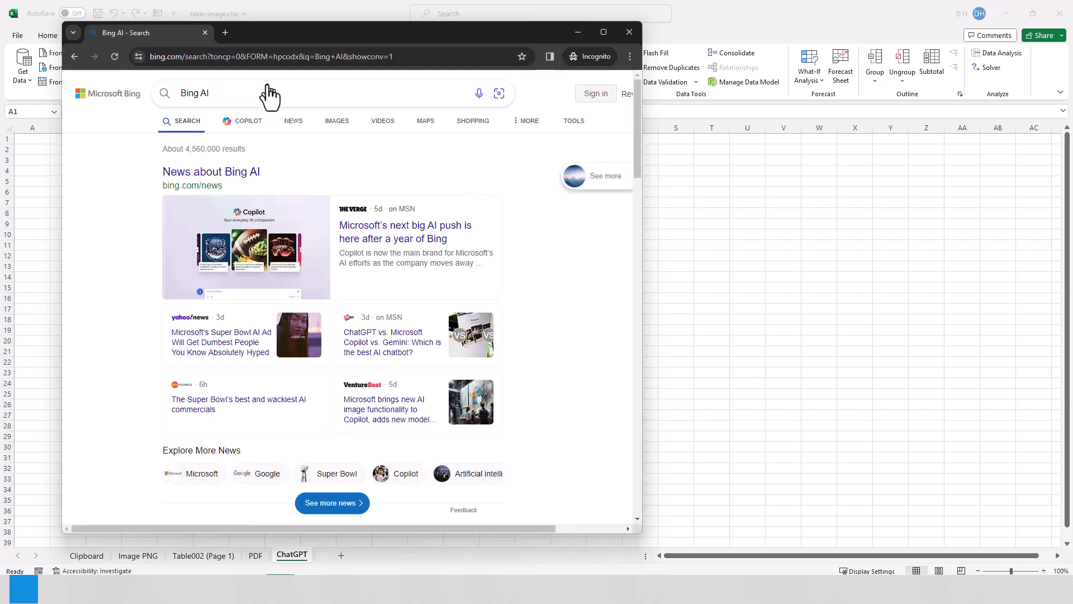
left_click(255, 124)
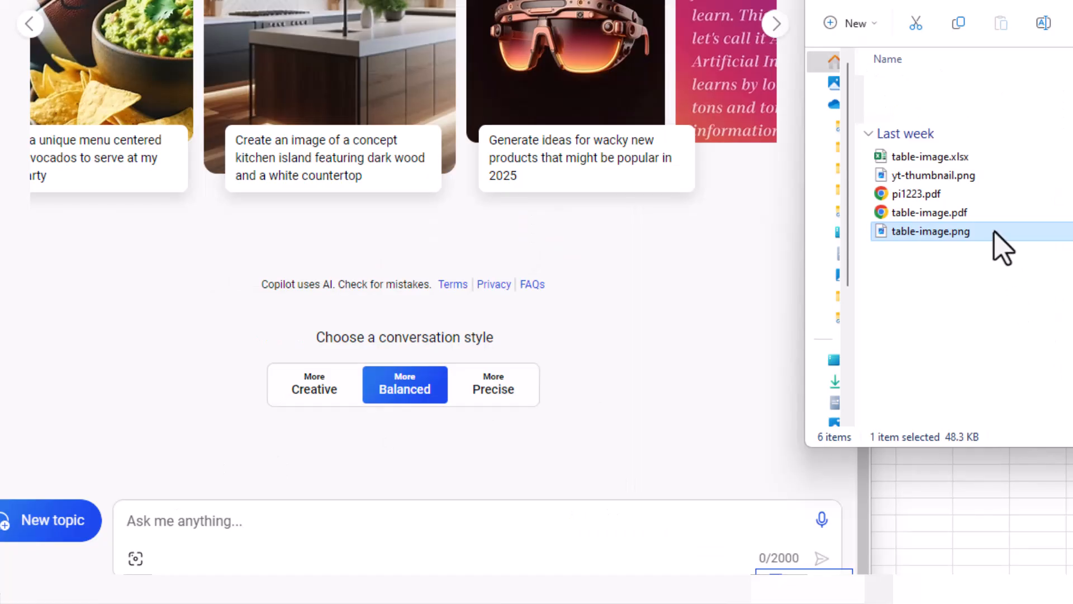
Attach table-image.png to the Copilot chat and send the prompt "create a table from the image in csv format"
left_click_drag(995, 234, 300, 537)
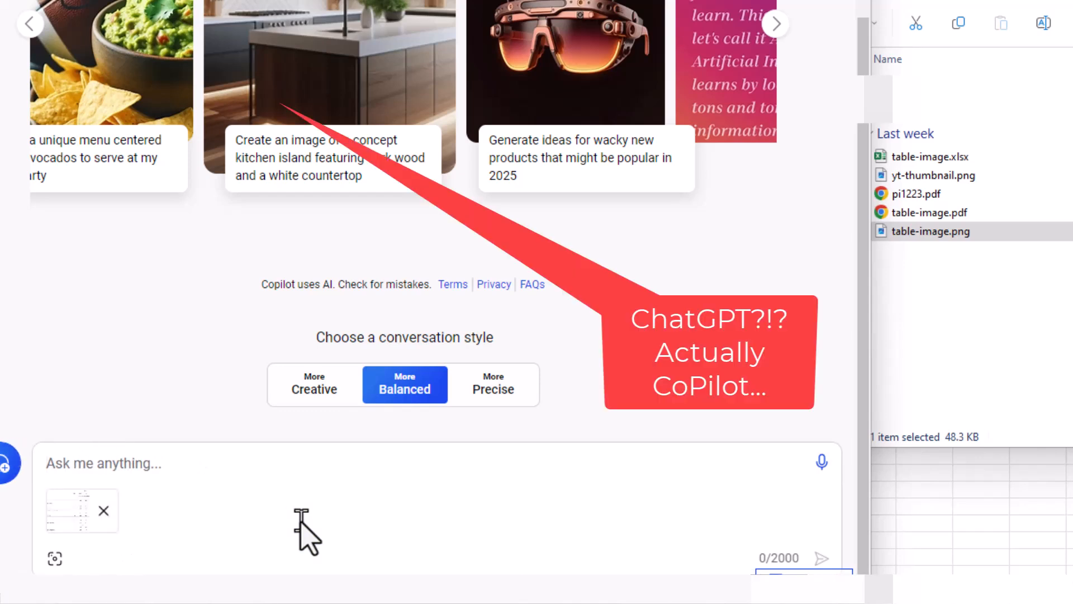
type("creata")
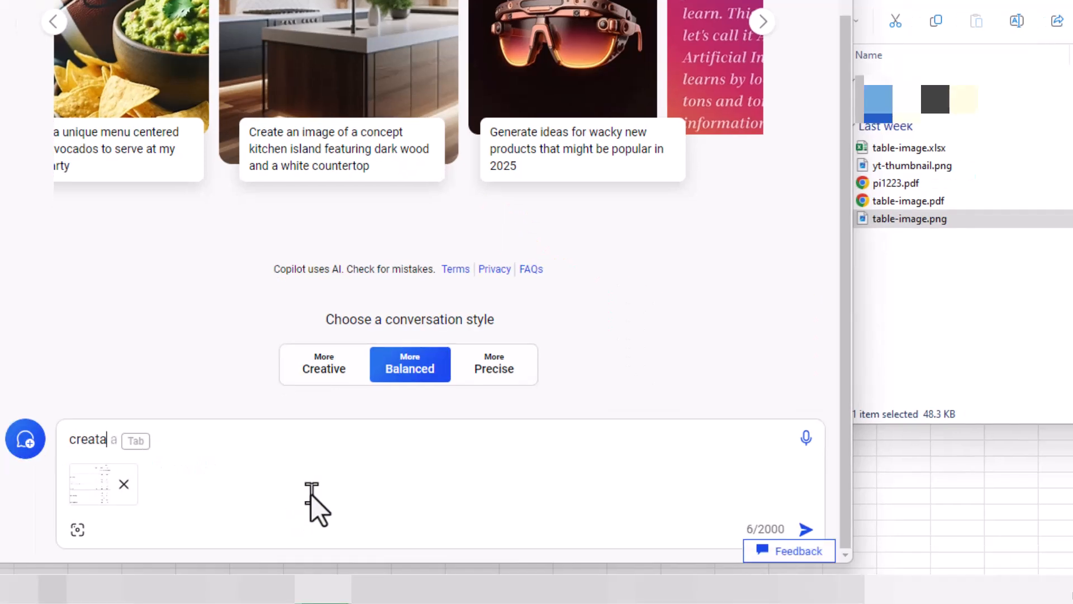
key("BackSpace")
type("e a table from the image in csv format")
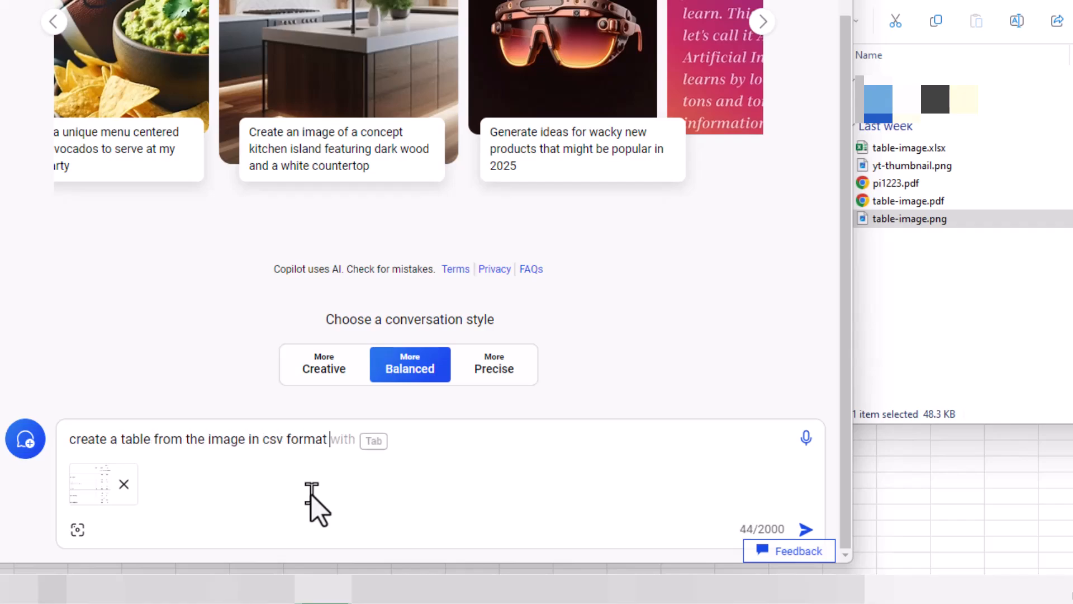
key("Return")
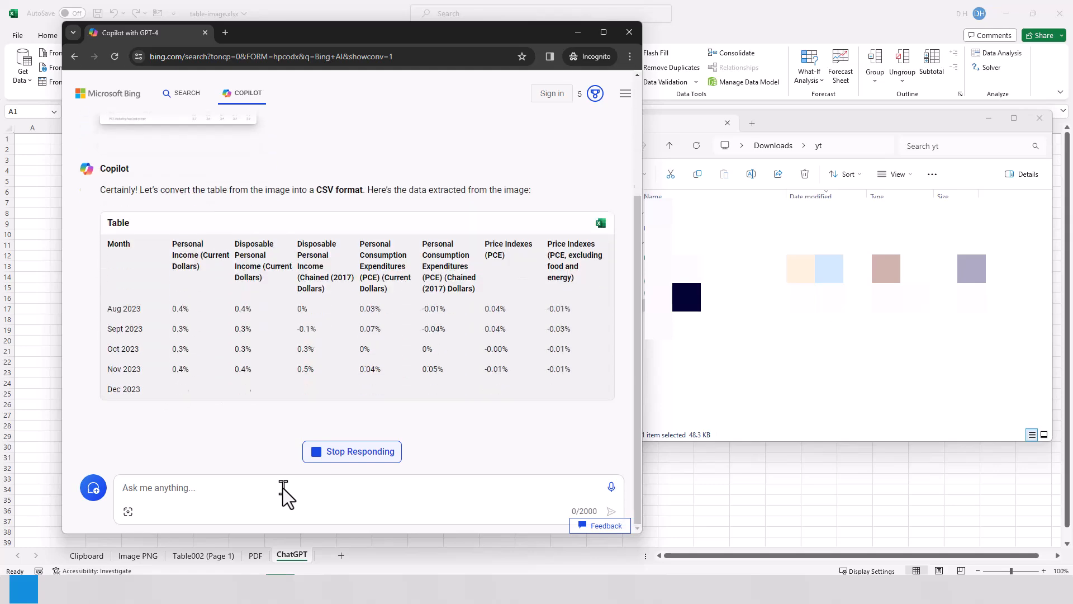
Review the table Copilot extracted from the image and send the follow-up prompt "transpose the fields"
scroll(620, 319, "up", 3)
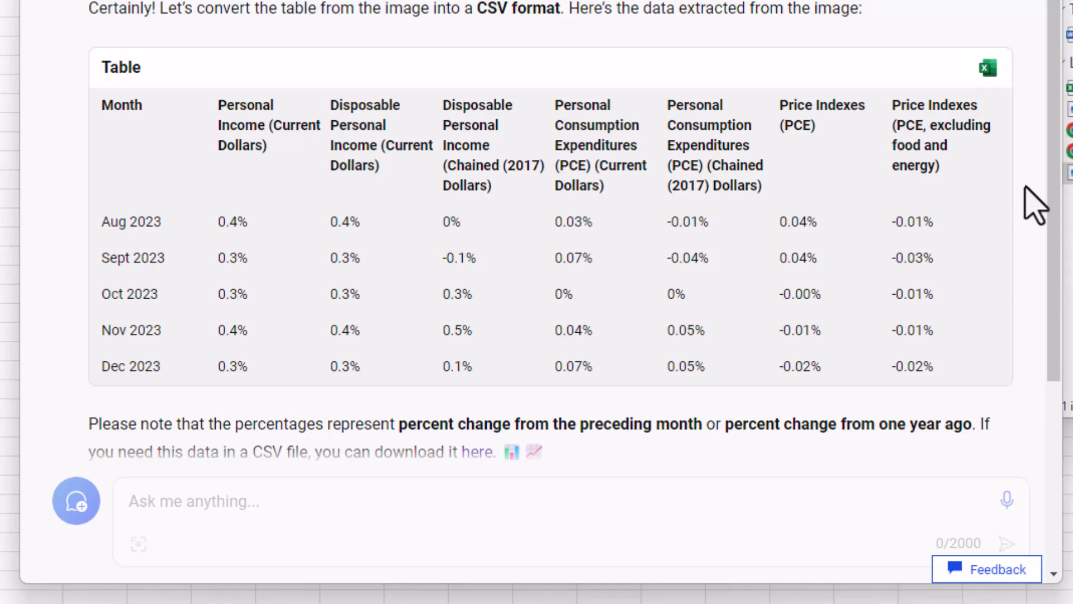
scroll(1033, 207, "down", 5)
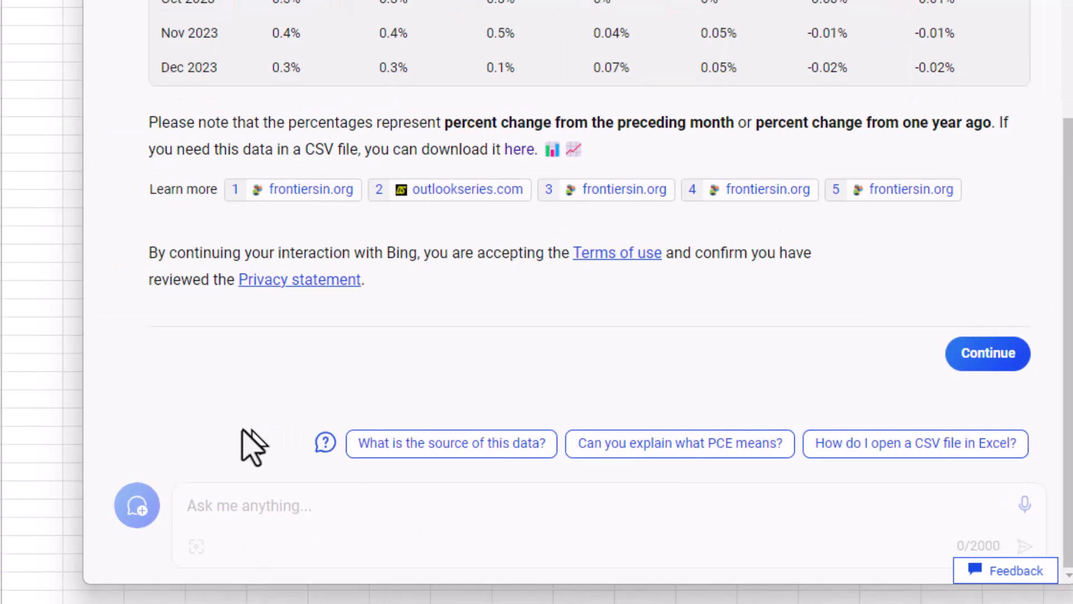
scroll(842, 371, "up", 5)
left_click(408, 505)
type("transpose the file")
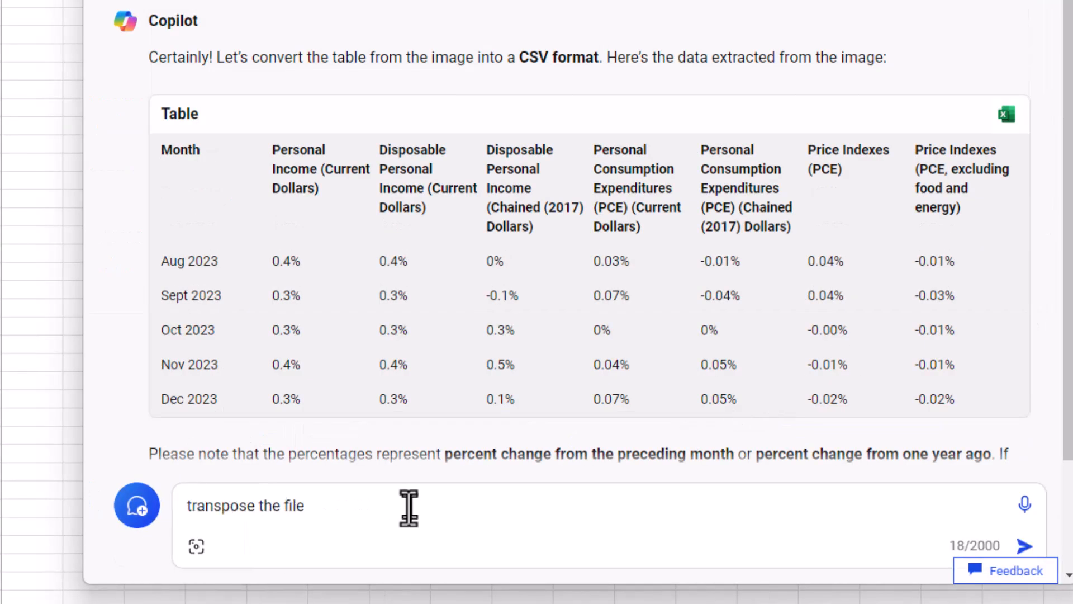
type("lds")
key("Return")
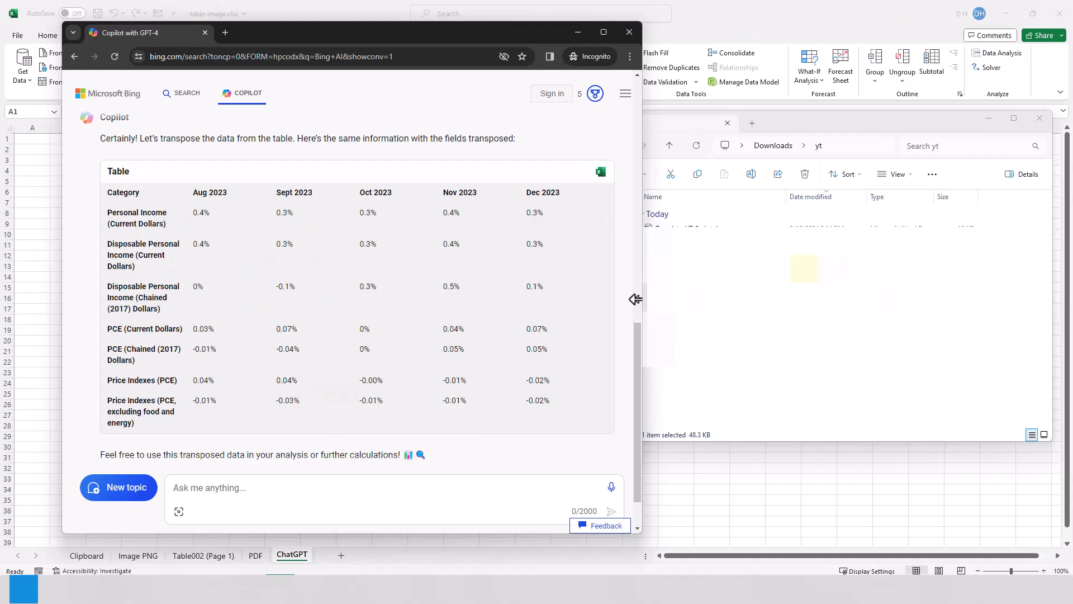
Try to open Copilot's transposed table in Excel, and close the account sign-in window
left_click(601, 178)
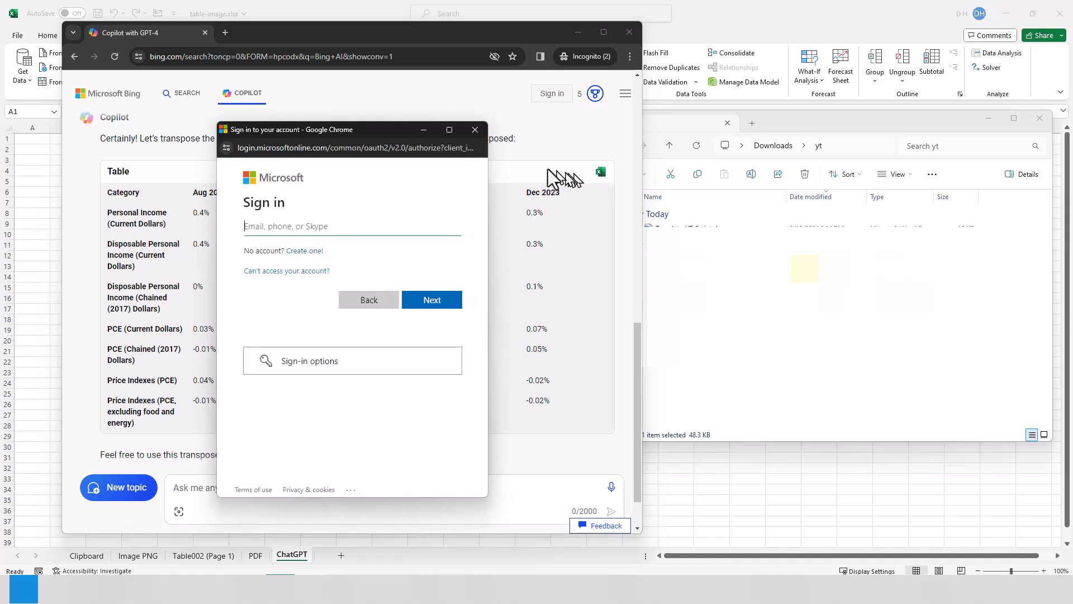
left_click(474, 129)
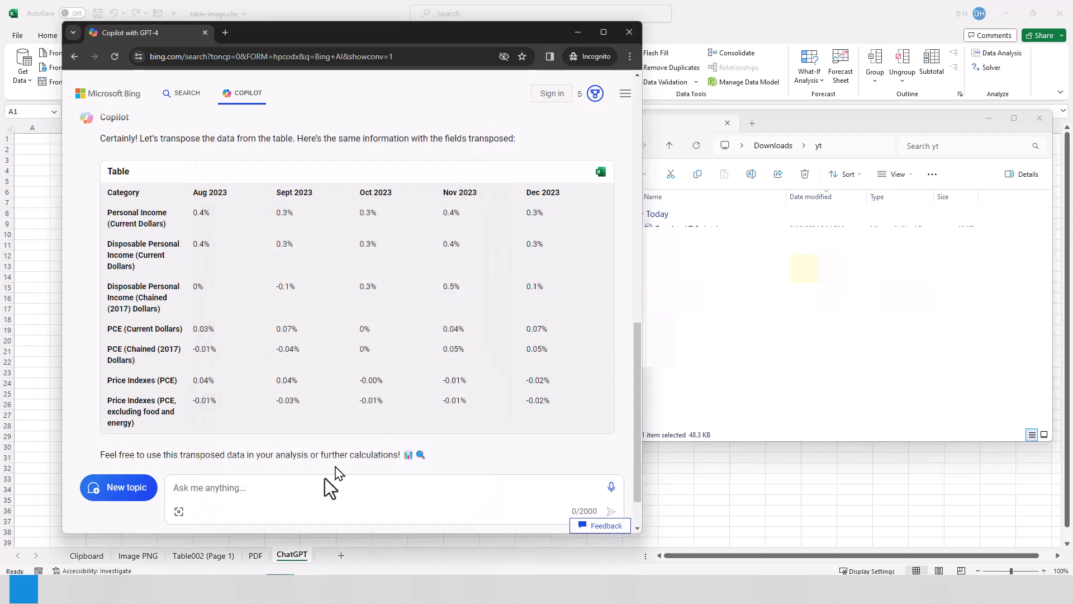
Send Copilot the prompt "give it in markdown format" for the transposed table
left_click(276, 494)
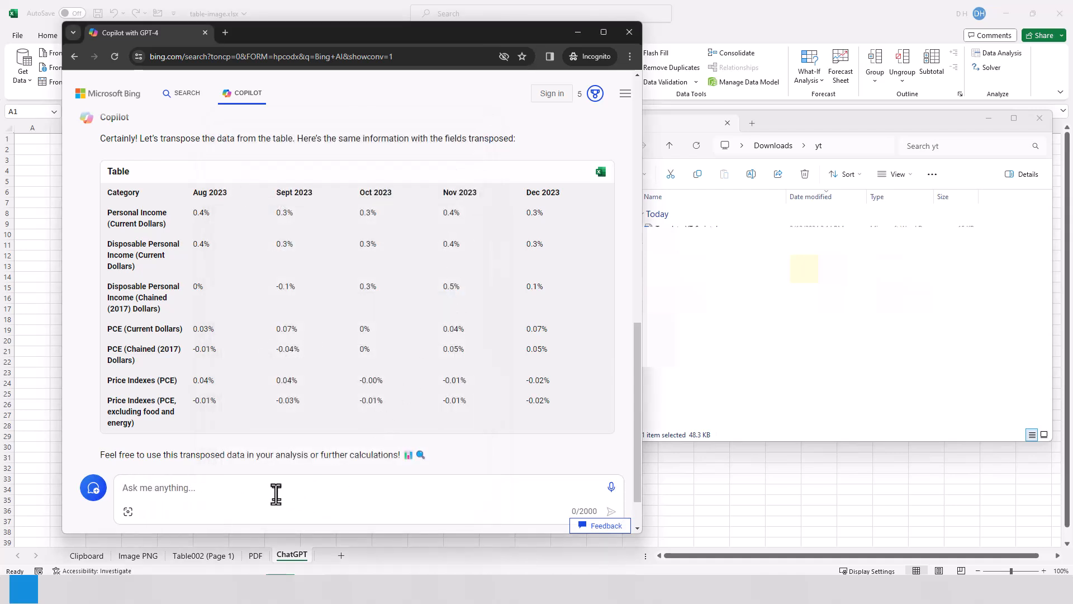
type("give it in markdown format")
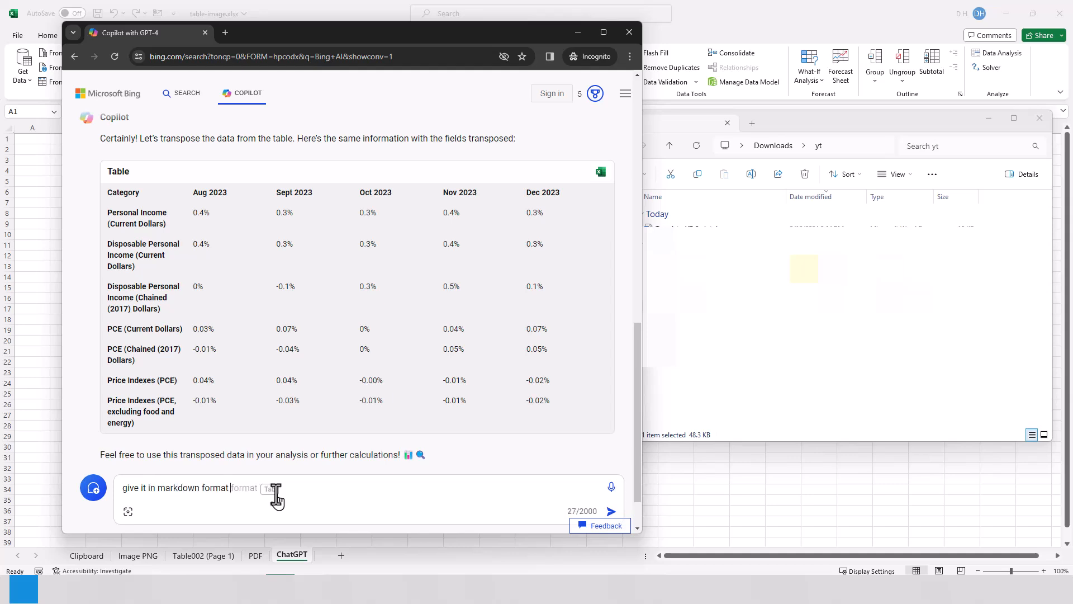
key("Return")
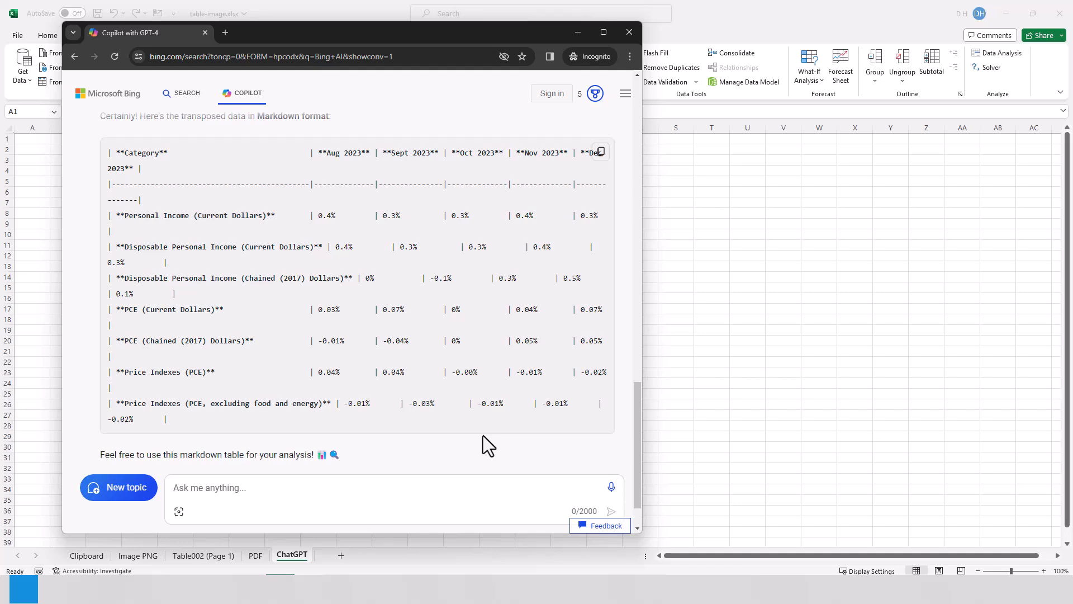
Ask Copilot to reformat the table with the prompt "put it into comma separated values"
left_click(268, 497)
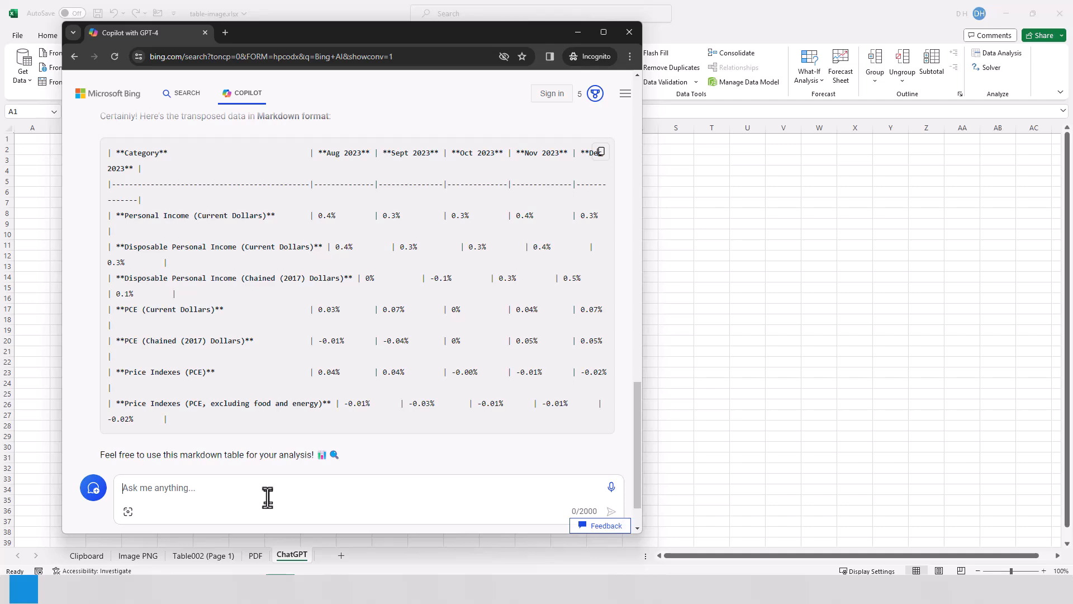
type("put it into comma separated values")
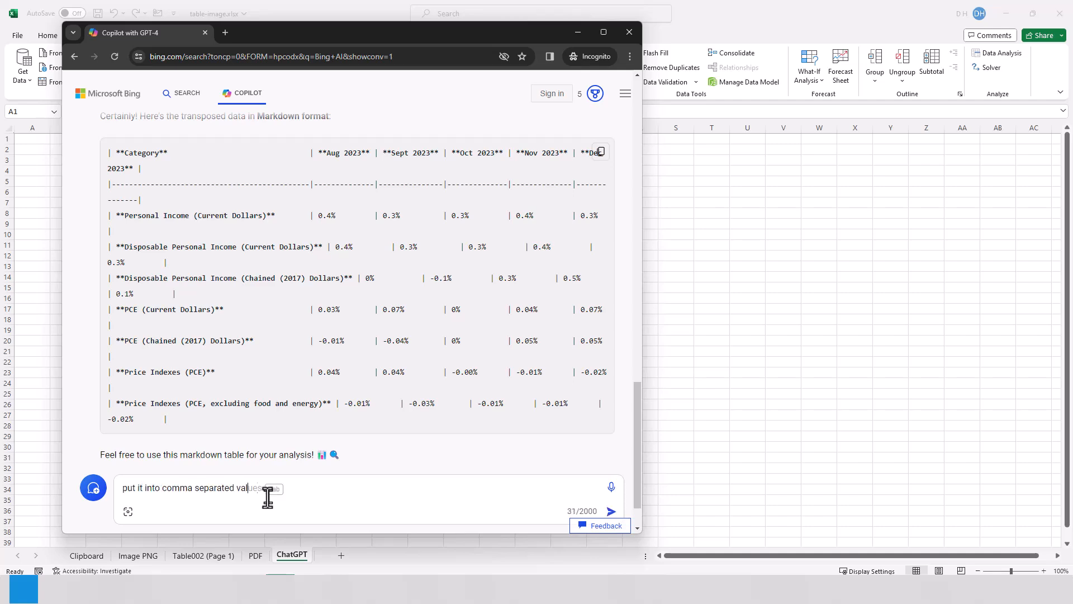
key("Return")
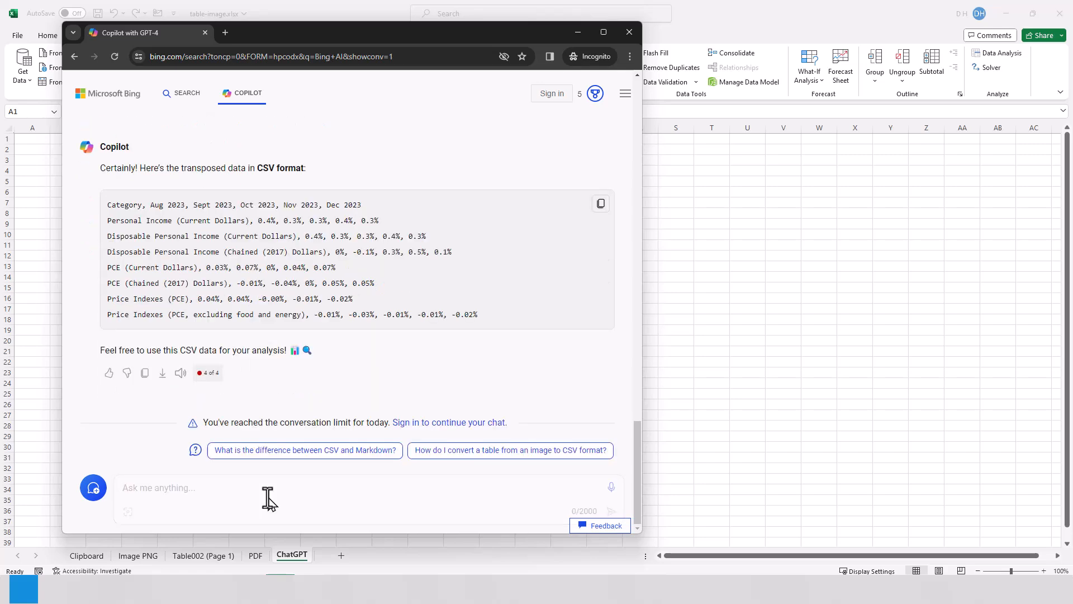
Copy Copilot's CSV output, paste it into Excel at cell A1 of the ChatGPT sheet, and autofit columns A to H
left_click(600, 212)
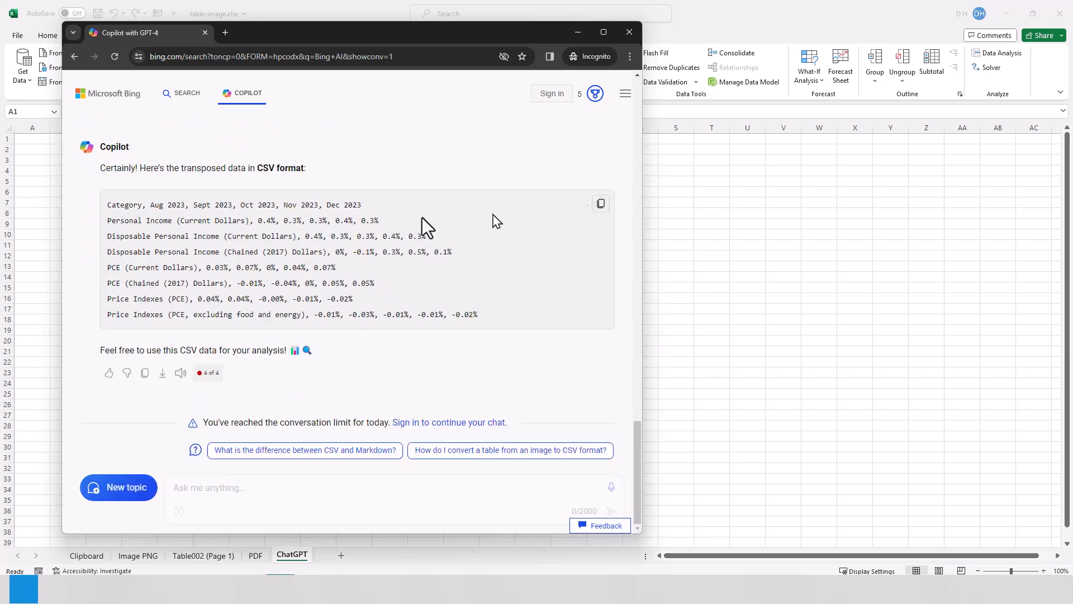
left_click(49, 202)
key("ctrl+v")
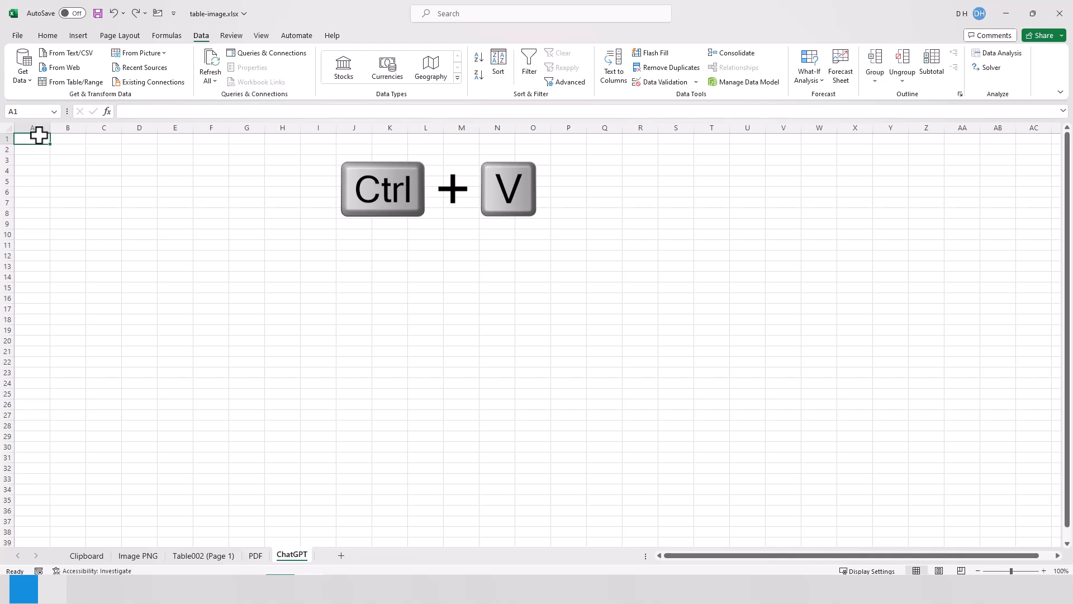
left_click_drag(35, 128, 283, 127)
double_click(225, 126)
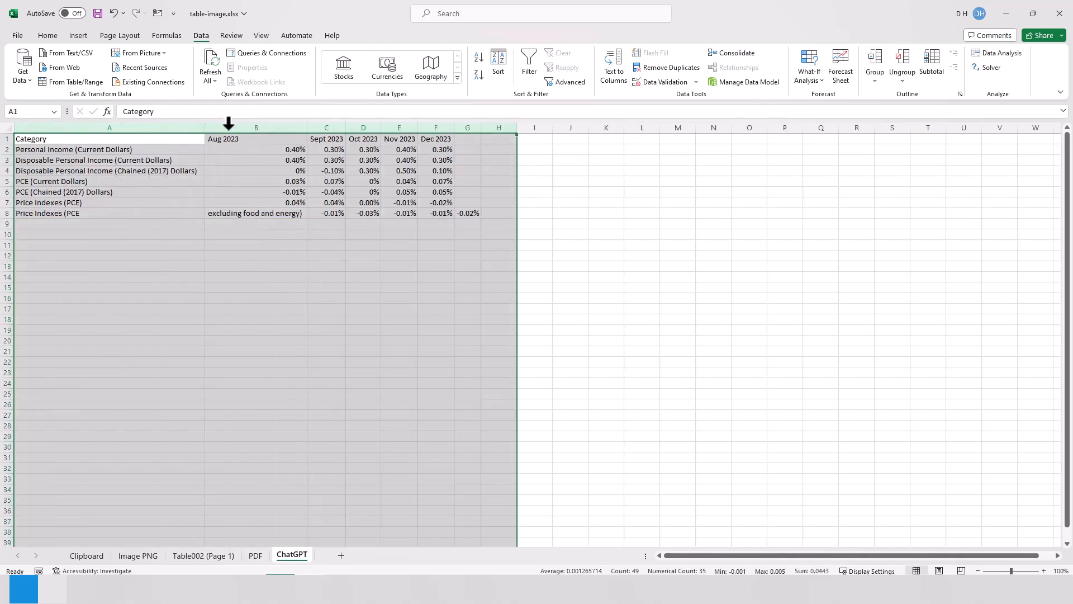
Clear the stray text "excluding food and energy)" from cell B8 and move the row's five percentages one column left into B8:F8
left_click(604, 372)
left_click(275, 215)
key("Delete")
key("Right")
key("ctrl+shift+Right")
left_click_drag(421, 219, 388, 224)
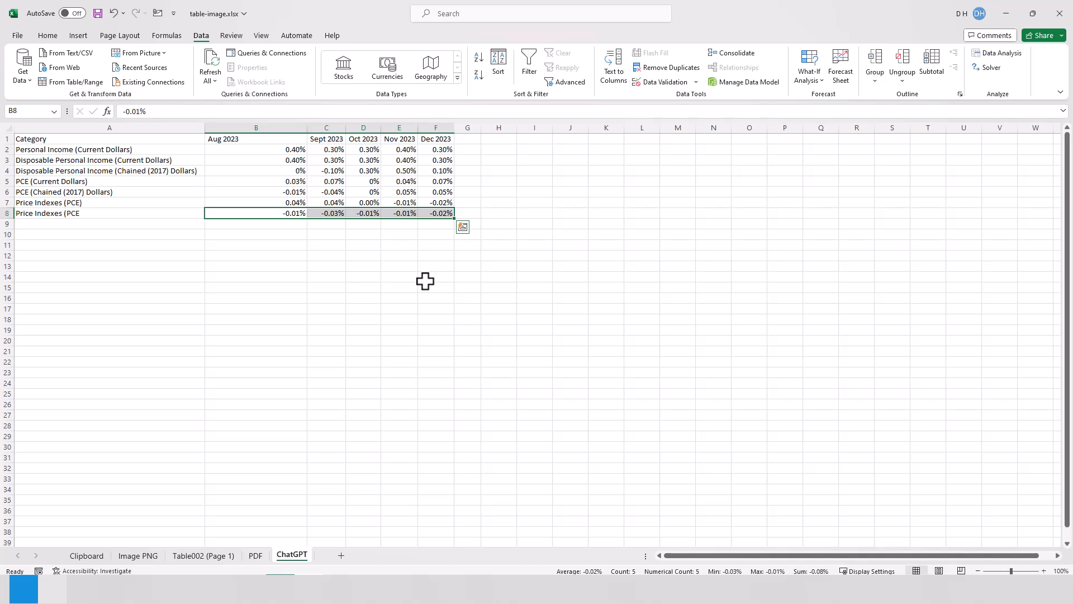